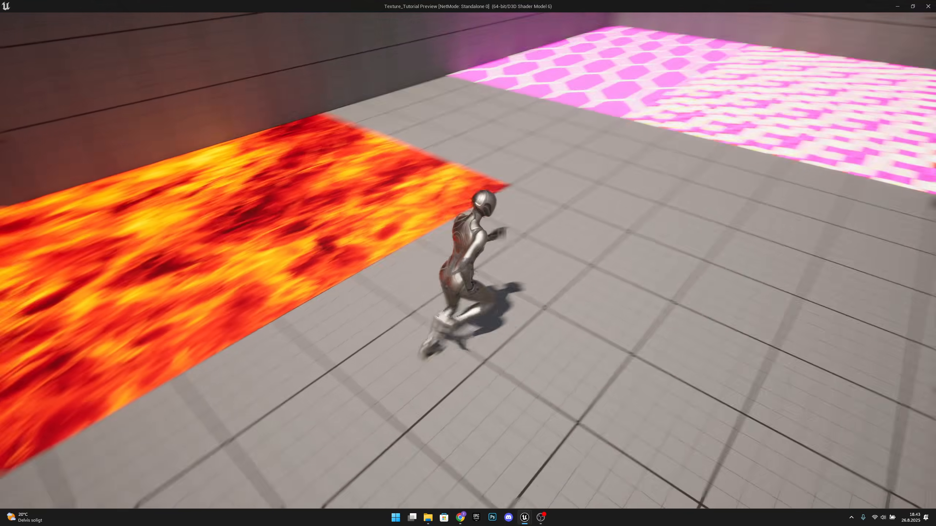
Step: Run the character around the preview level to view the lava and patterned floor materials
key(w)
key(w)
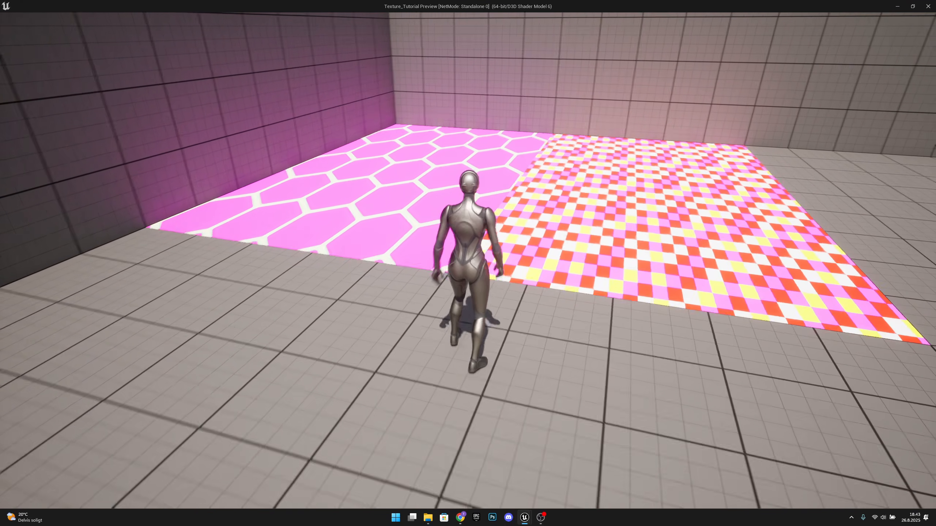
key(d)
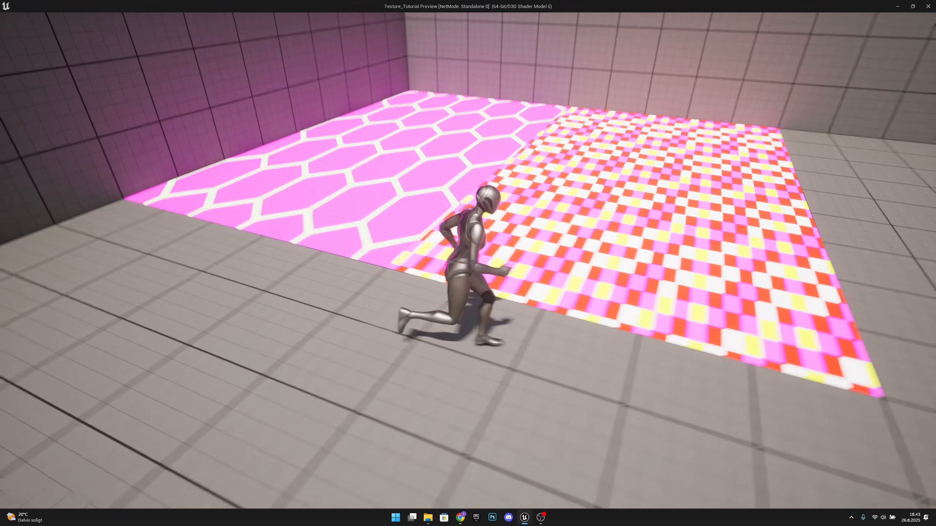
key(d)
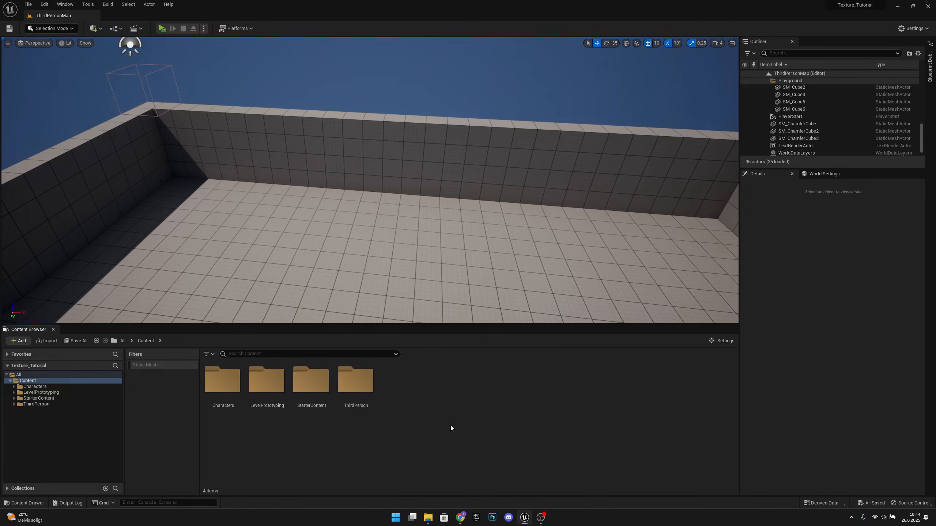
Step: Create a folder named Lava_Material in the project's Content folder
right_click(397, 384)
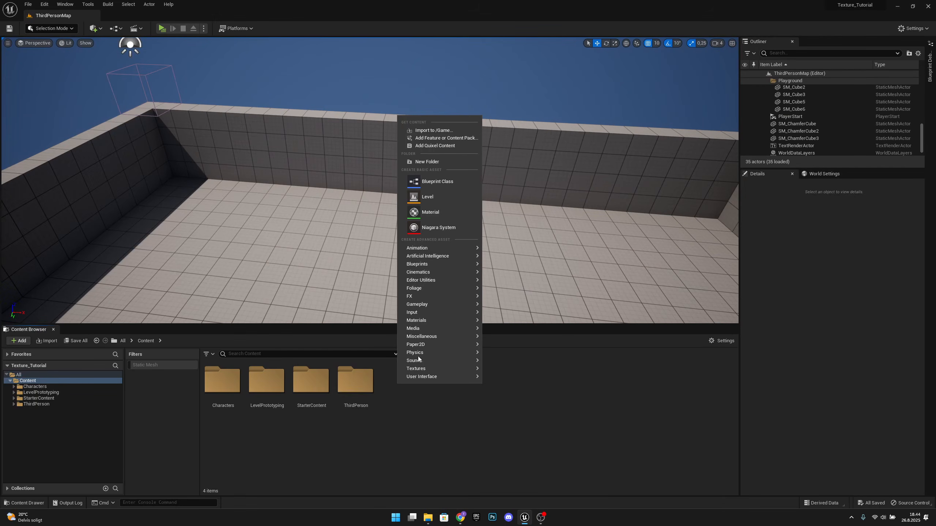
click(447, 162)
text(La)
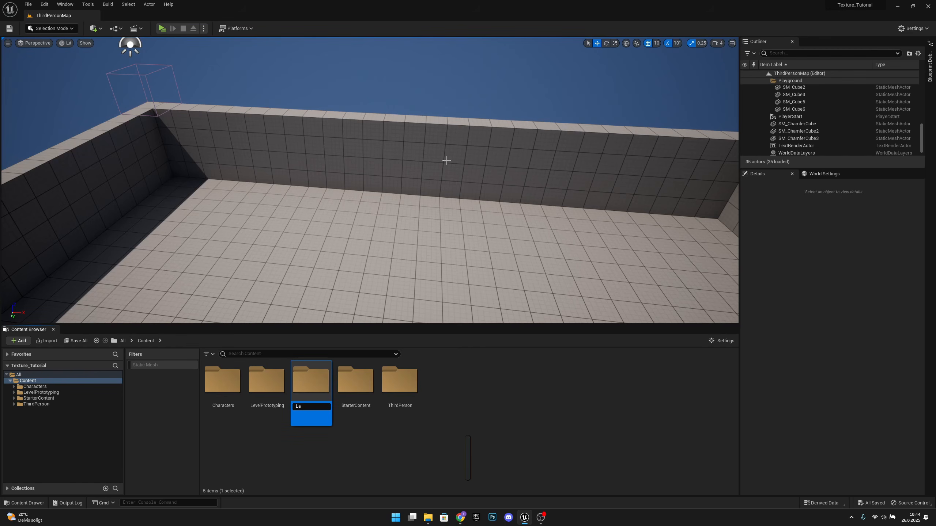
text(va_Mate)
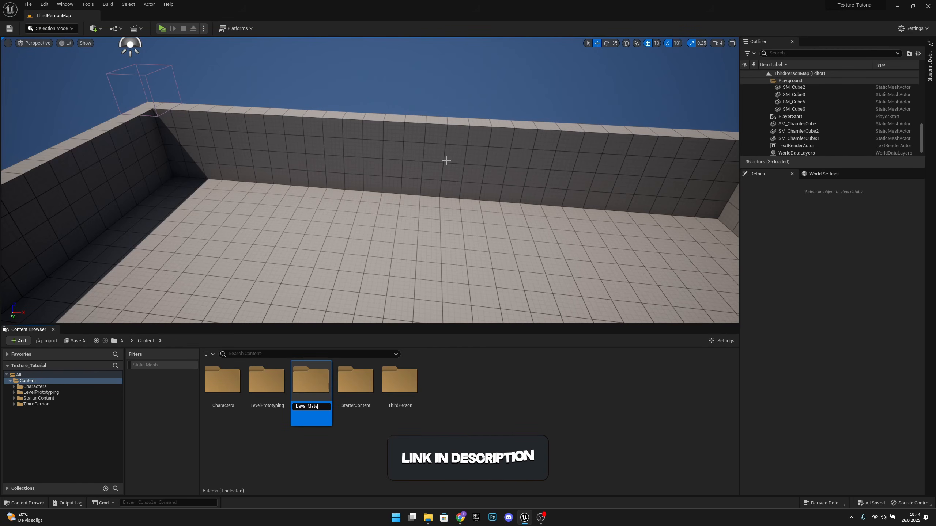
text(rial)
key(Return)
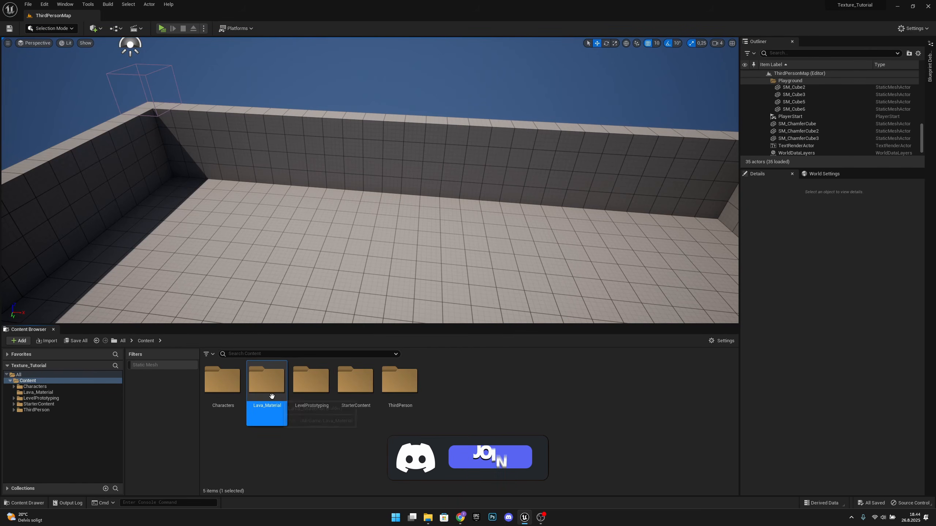
Step: Create a material named Lava_MAT inside the Lava_Material folder
double_click(267, 381)
right_click(233, 392)
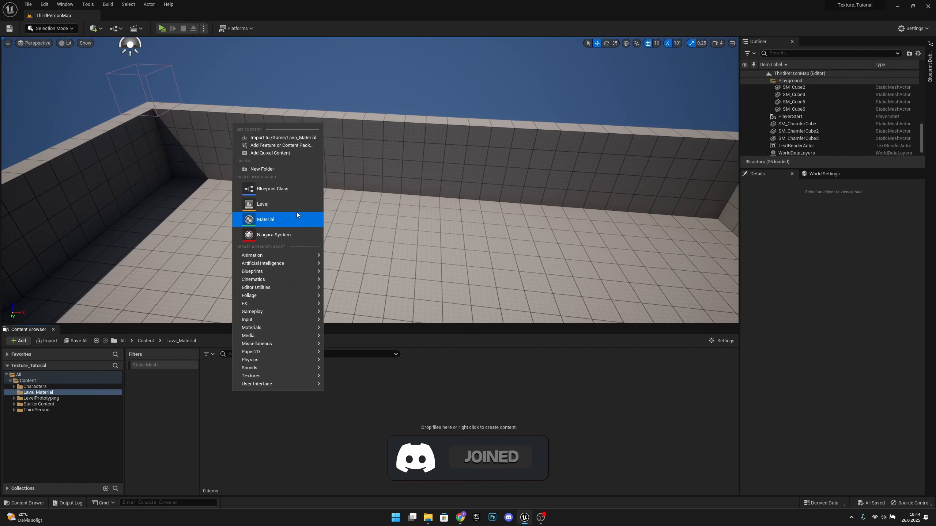
click(273, 219)
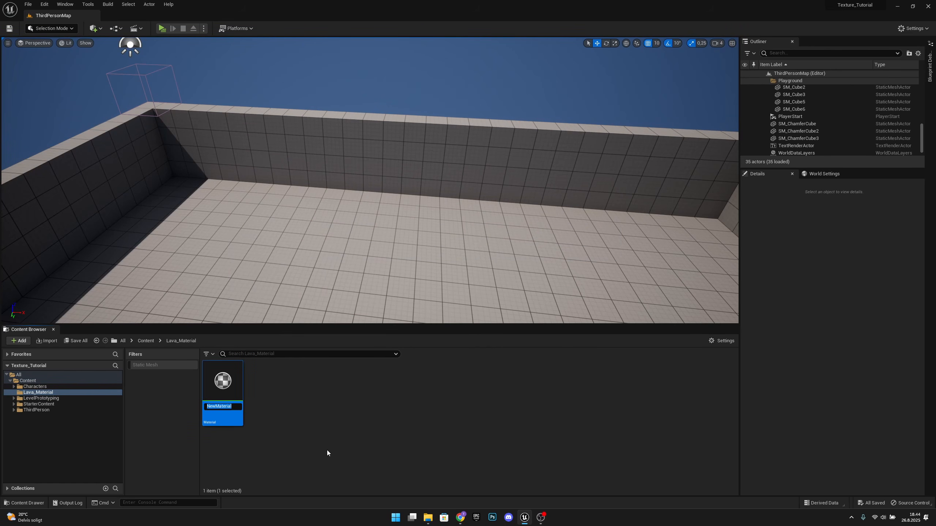
text(Lava_MAT)
key(Return)
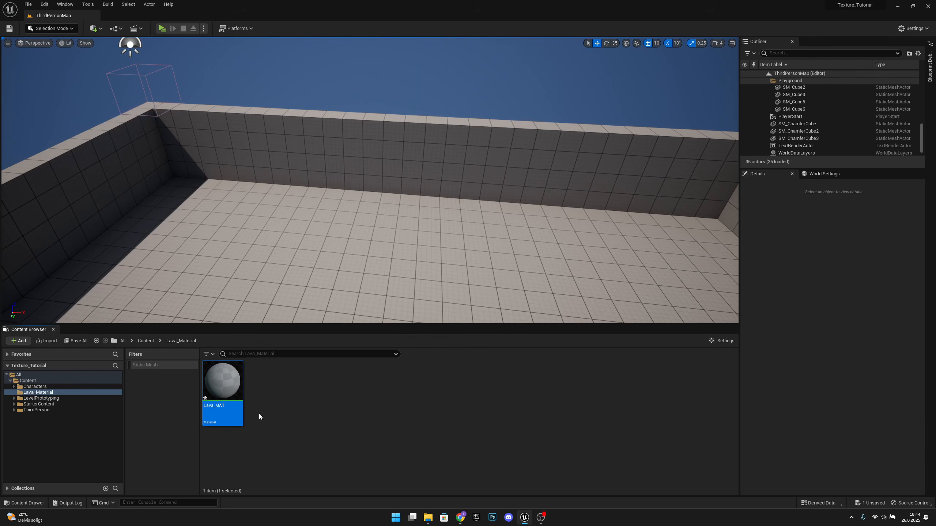
Step: Open the Lava_MAT material and add a Texture Sample node to its graph
double_click(239, 390)
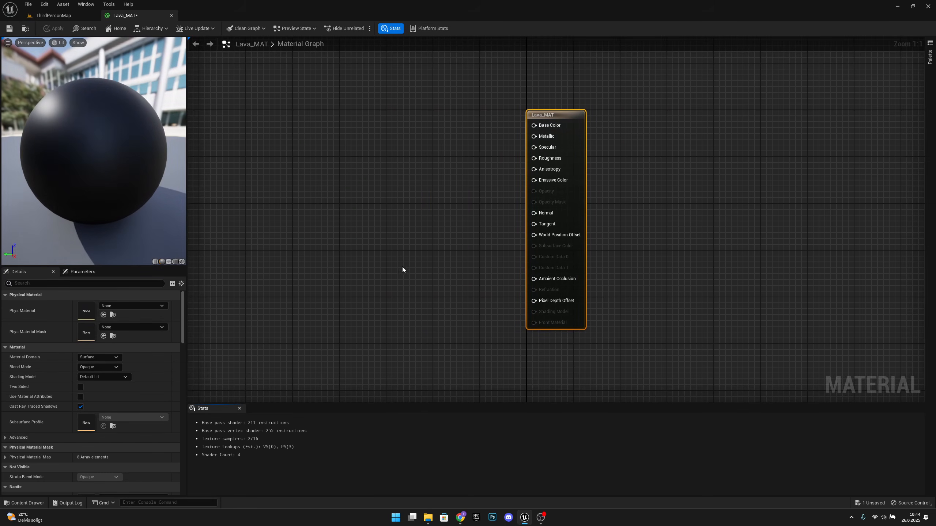
right_drag(403, 267, 499, 315)
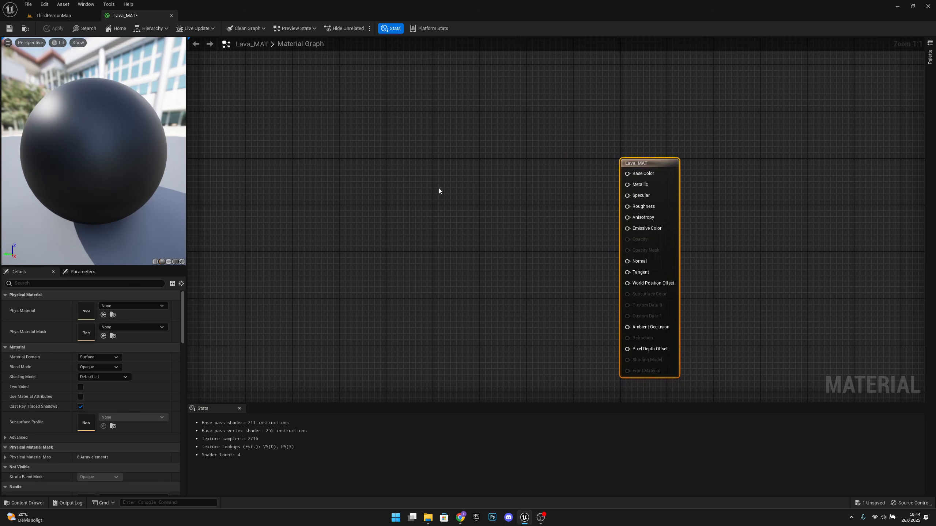
right_click(349, 181)
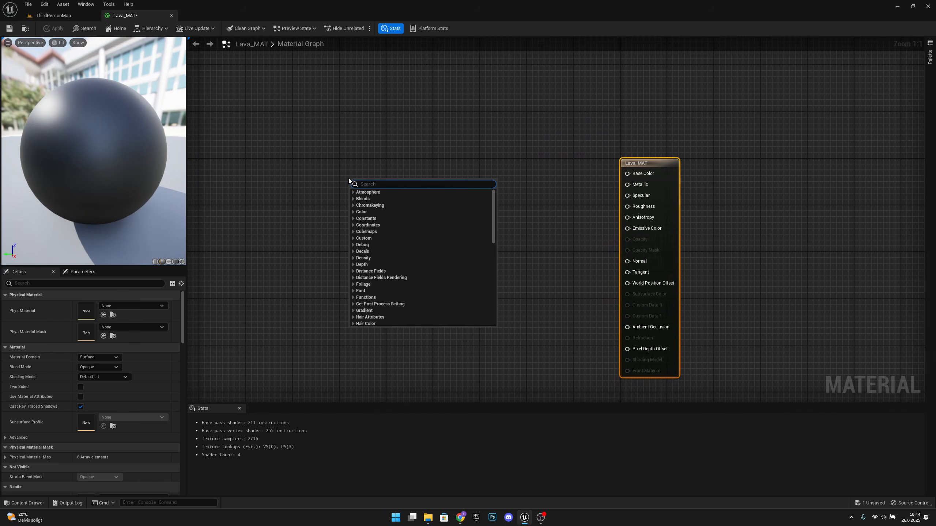
text(texture s)
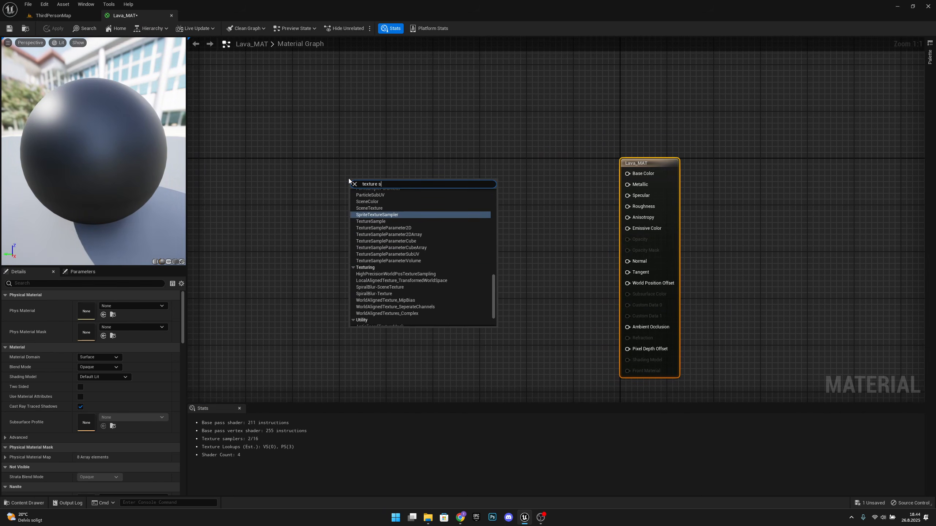
text(ample)
key(Return)
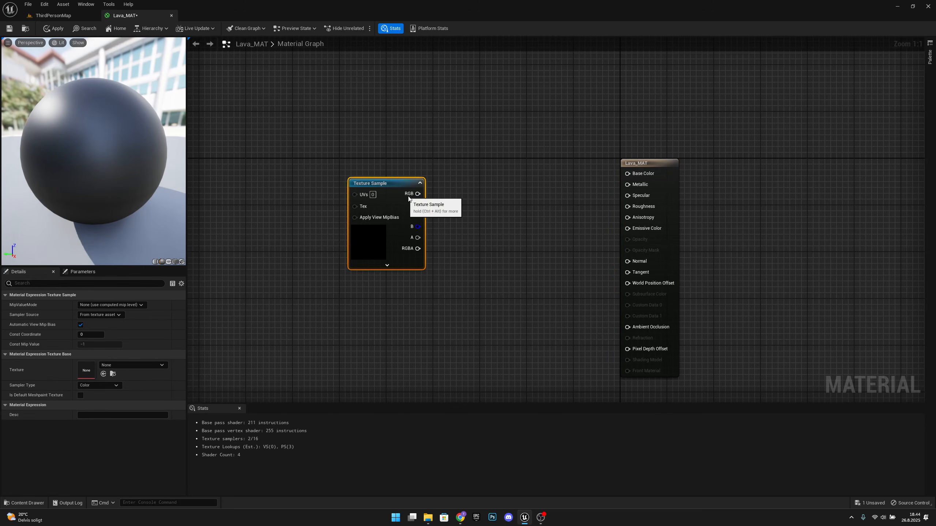
Step: Assign the T_Fire_Tiled_D texture to the Texture Sample and connect its RGB output to Base Color
click(136, 366)
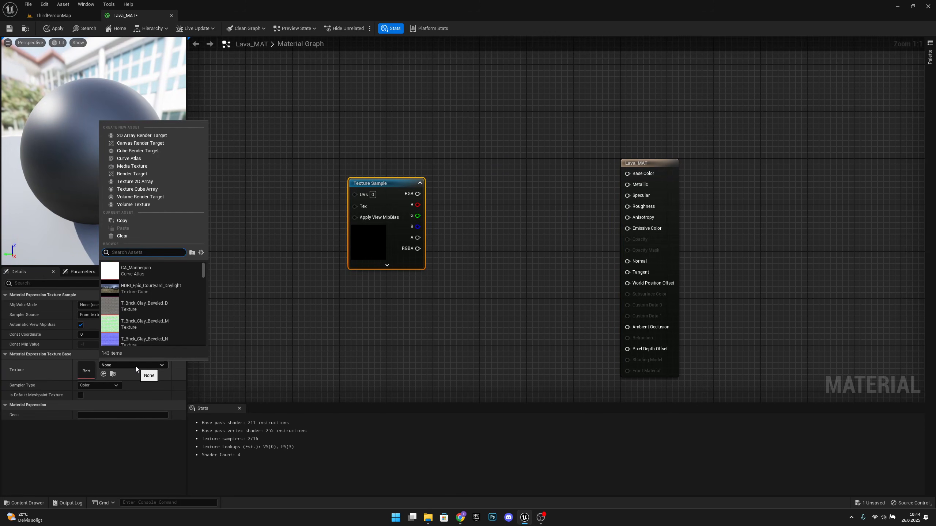
text(fire)
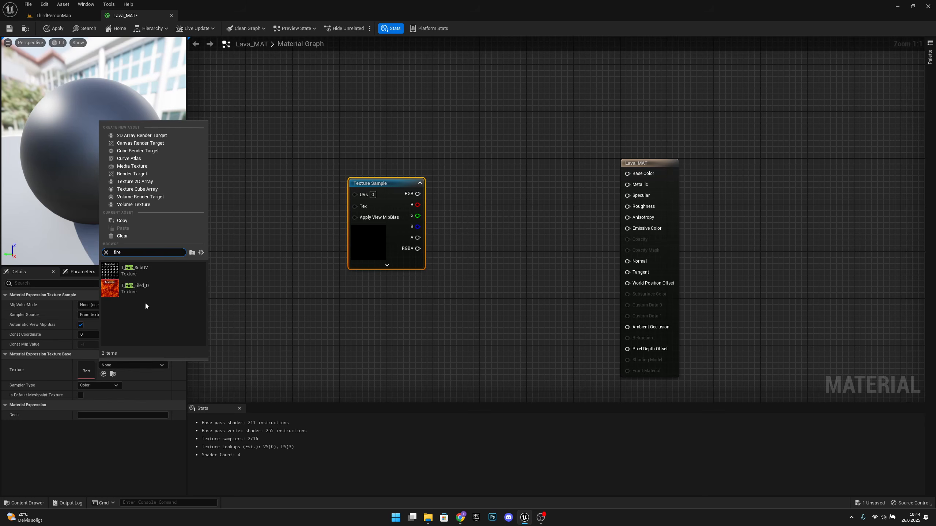
click(146, 290)
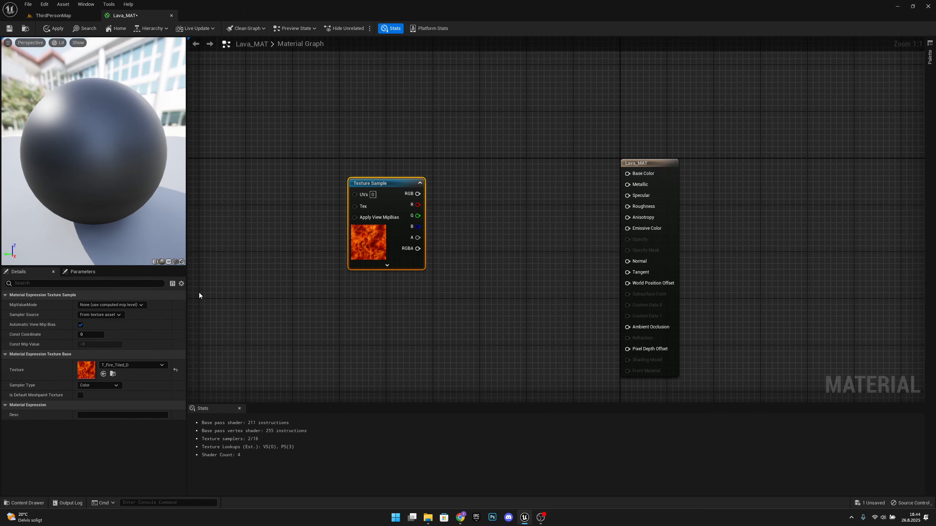
drag(391, 188, 634, 173)
Step: Add a Multiply node fed by the Texture Sample's RGB output and connect its result to Emissive Color
drag(359, 169, 480, 223)
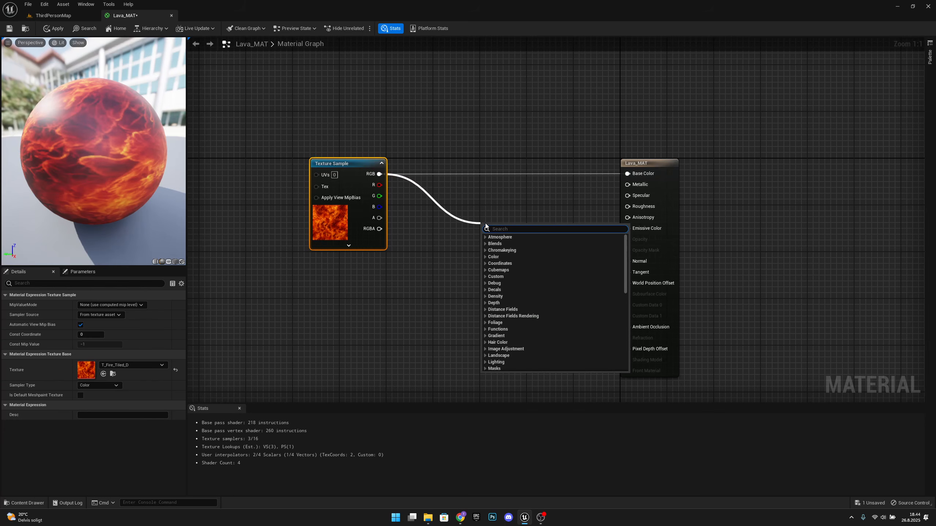
text(multiply)
key(Return)
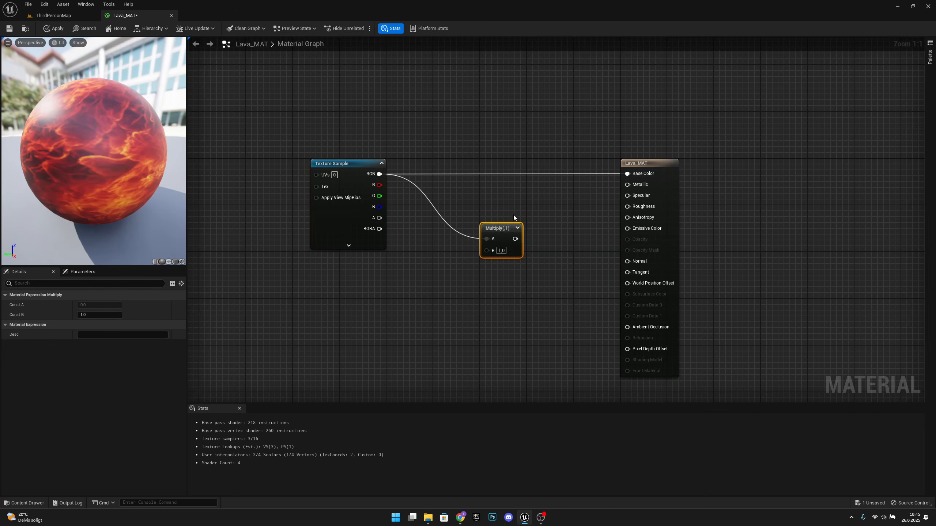
drag(495, 232, 630, 228)
drag(503, 210, 509, 215)
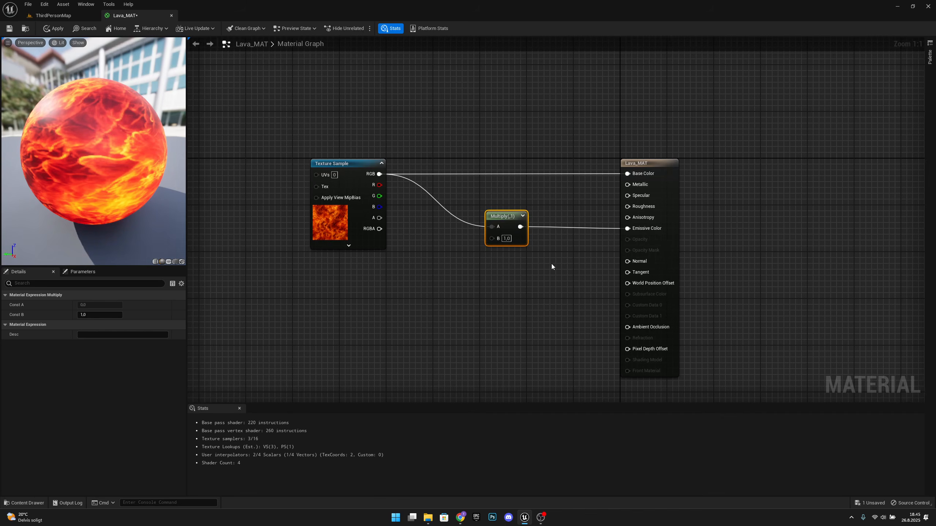
Step: Try aligning all the graph nodes along their tops, and move the Multiply node back below the Base Color wire
drag(758, 255, 309, 135)
key(shift+w)
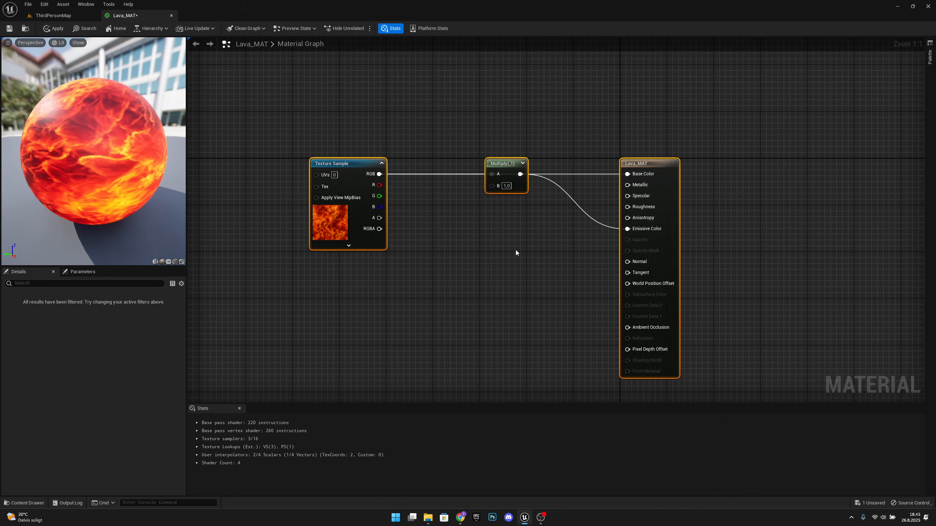
click(506, 165)
drag(505, 165, 510, 218)
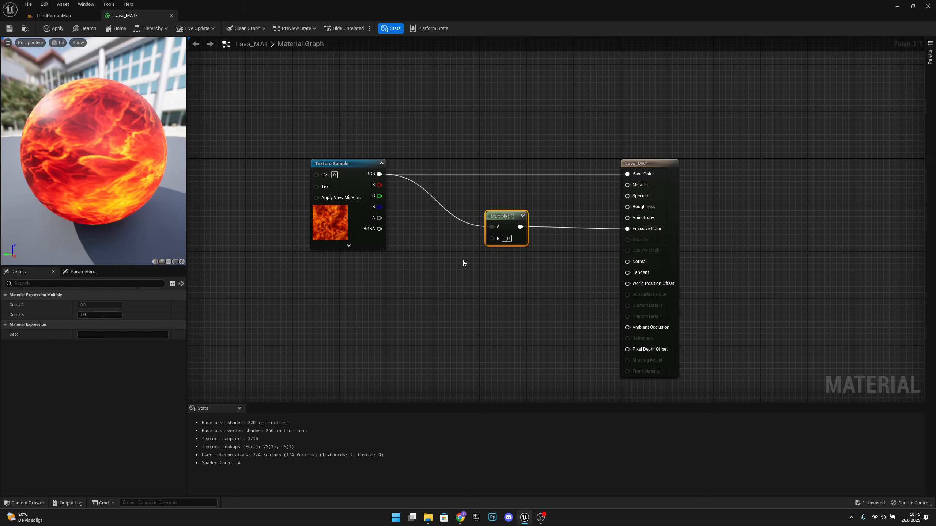
Step: Add a scalar parameter named Glow below the wire between the Texture Sample and Multiply nodes
right_drag(475, 263, 532, 259)
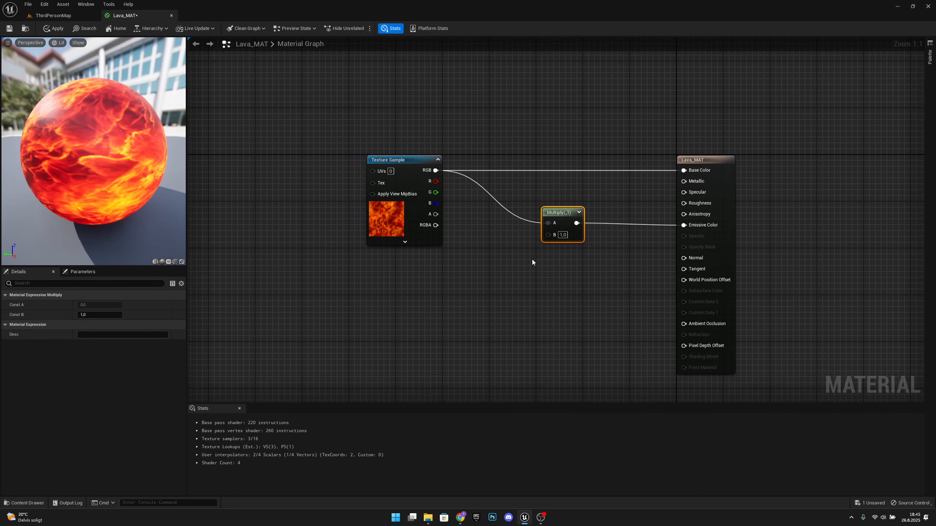
right_click(482, 245)
text(sc)
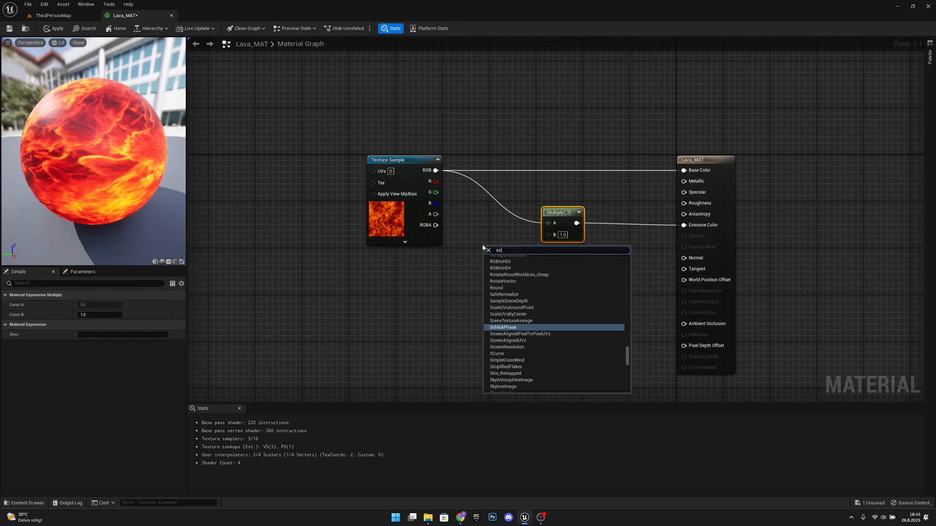
text(alar)
key(Return)
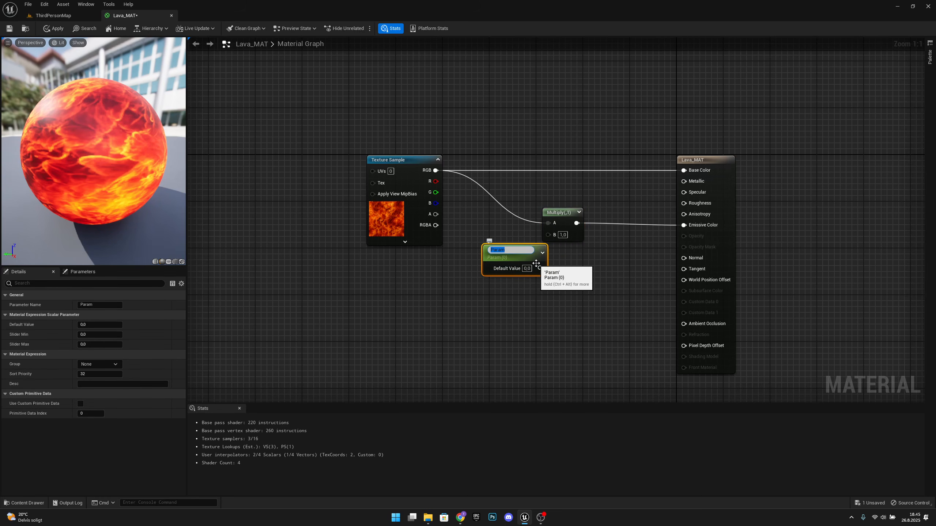
key(Return)
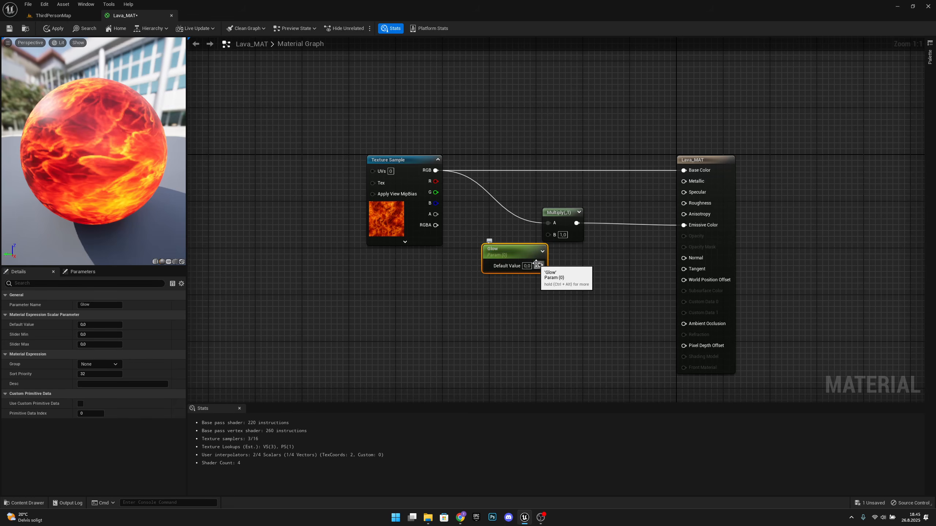
Step: Connect the Glow parameter to the Multiply node's B input and set its default value to 5
drag(563, 221, 602, 215)
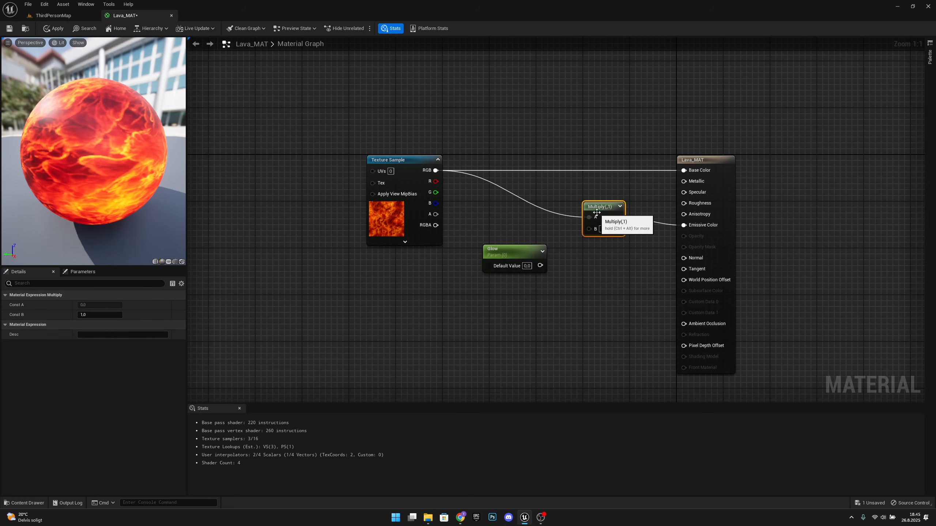
drag(540, 265, 605, 213)
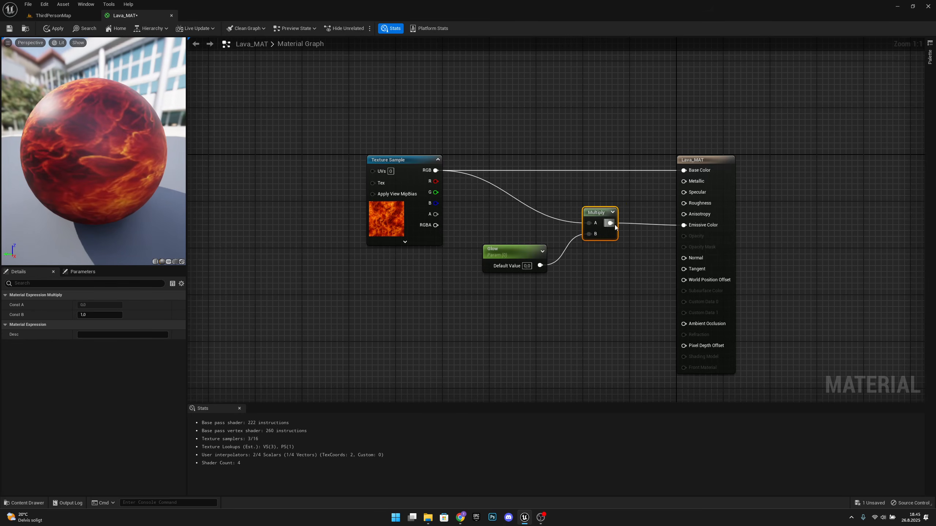
drag(517, 254, 527, 256)
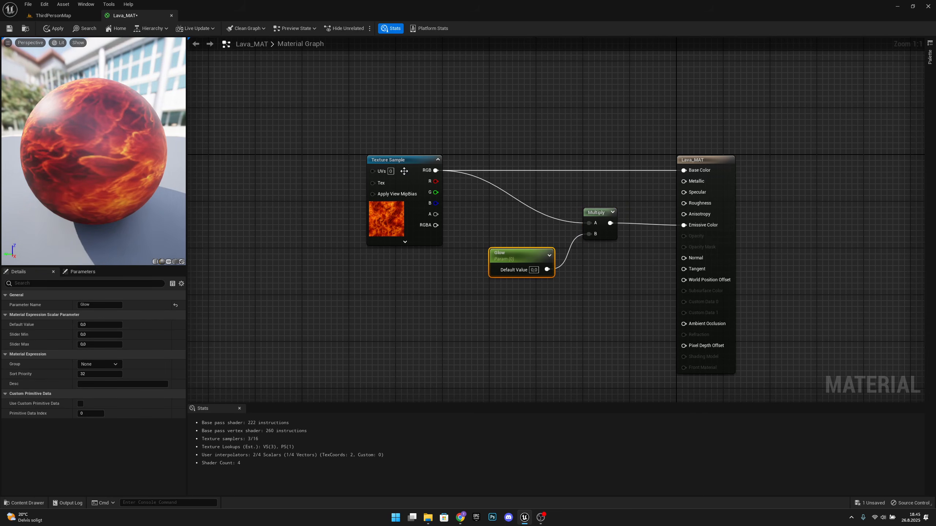
click(534, 270)
text(5)
key(Return)
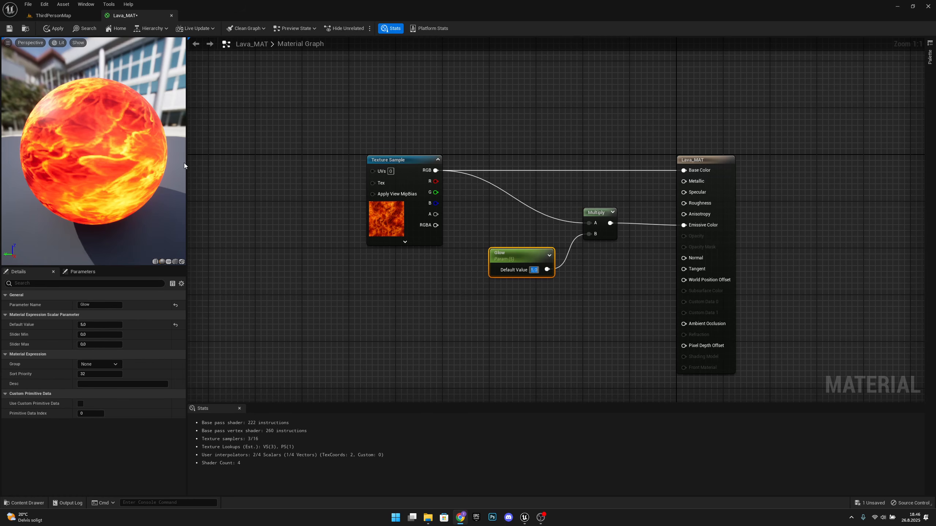
Step: Add a Panner node connected to the Texture Sample's UVs input and place it beside that node
click(451, 309)
right_drag(450, 308, 656, 284)
right_drag(606, 221, 637, 234)
drag(659, 179, 572, 178)
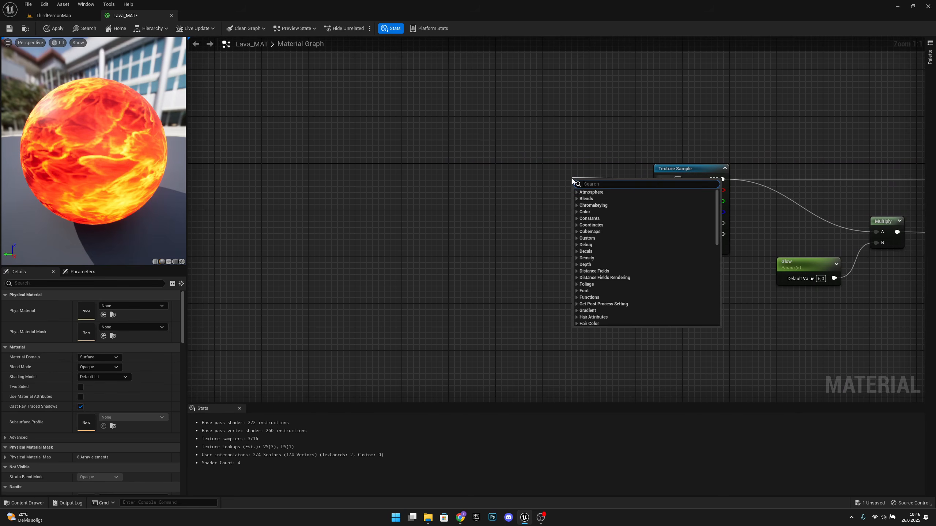
text(panner)
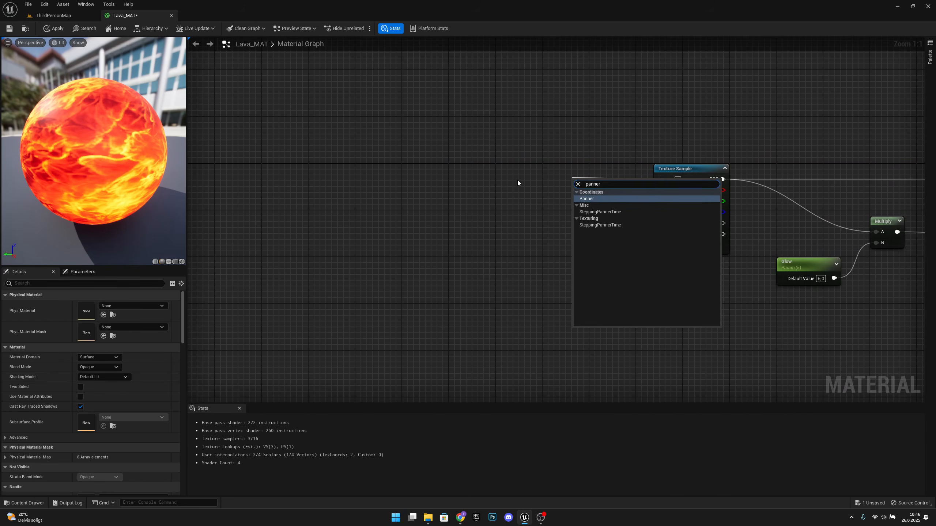
key(Return)
right_drag(544, 191, 362, 225)
drag(414, 215, 357, 203)
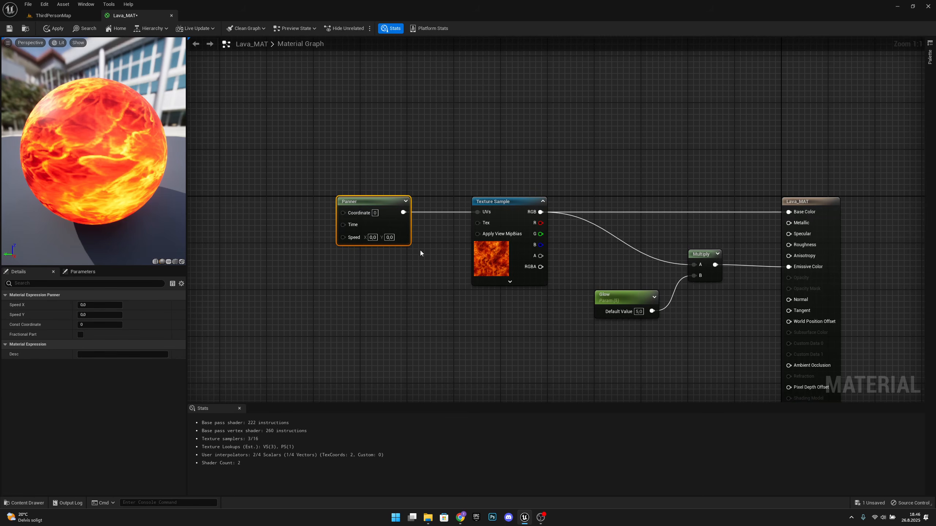
Step: Move the Panner node closer to the Texture Sample node
right_drag(420, 251, 455, 251)
drag(409, 207, 431, 207)
right_drag(458, 266, 472, 287)
Step: Add a TextureCoordinate node connected to the Panner's Coordinate input and place it in front of the Panner
drag(426, 220, 373, 221)
text(text)
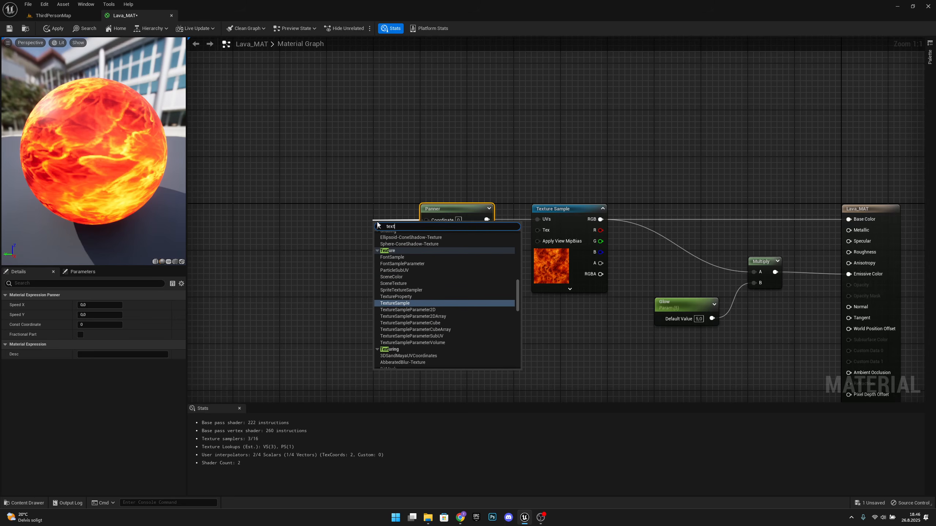
text(urecoo)
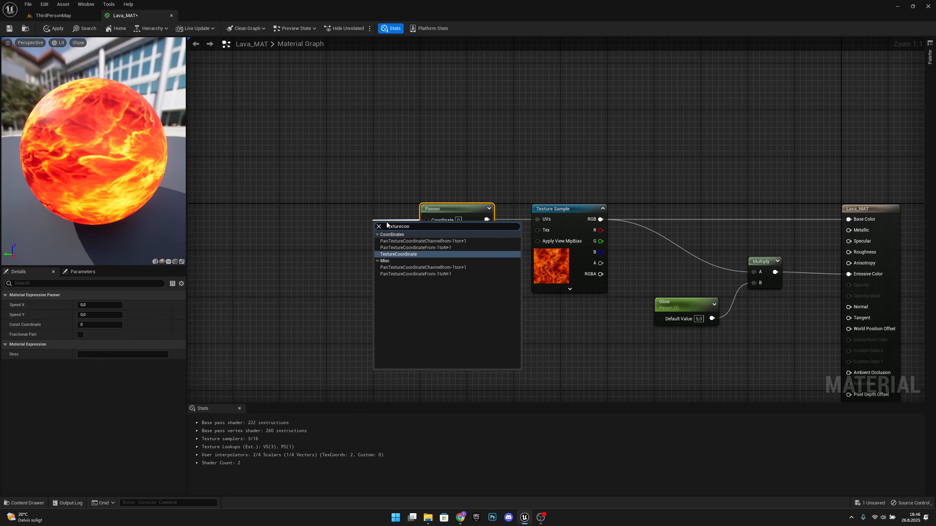
click(405, 254)
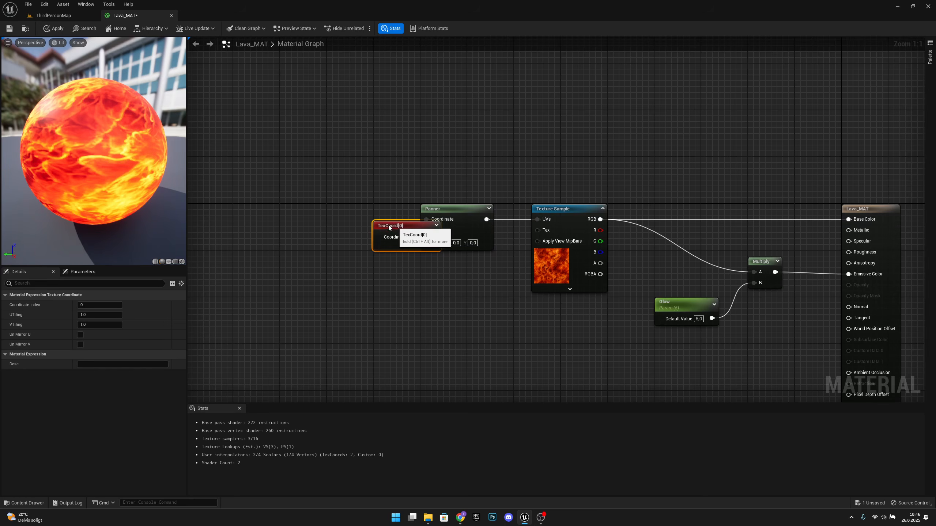
drag(388, 225, 329, 209)
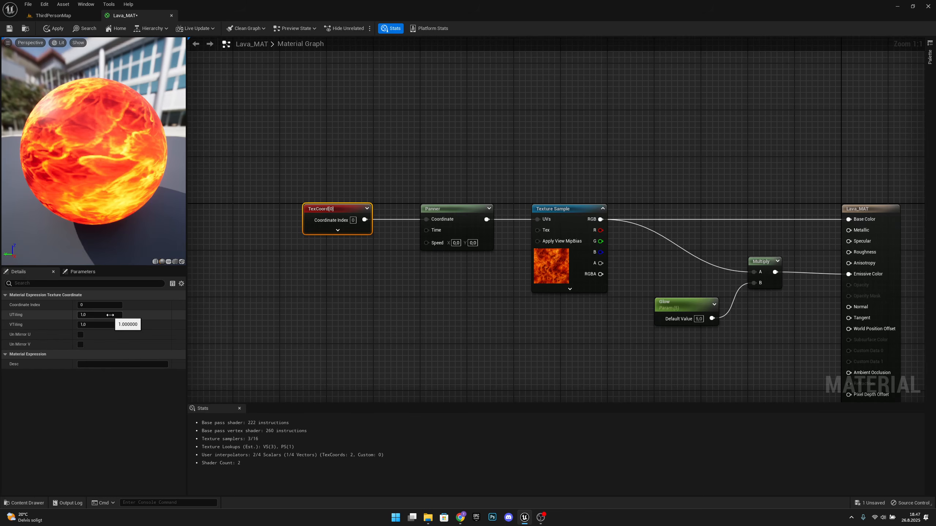
Step: Try a denser texture by setting the TexCoord node's UTiling and VTiling to 5, and inspect the preview sphere
text(5)
key(Tab)
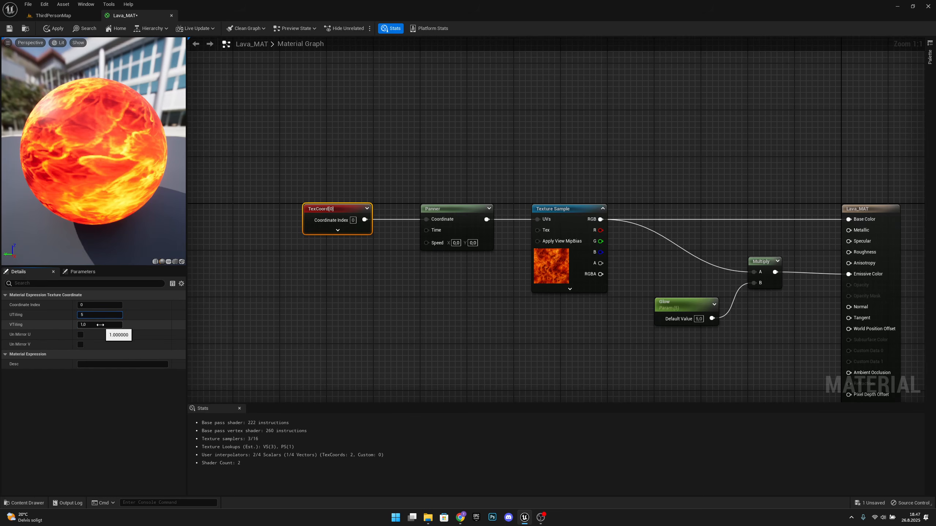
text(5)
key(Return)
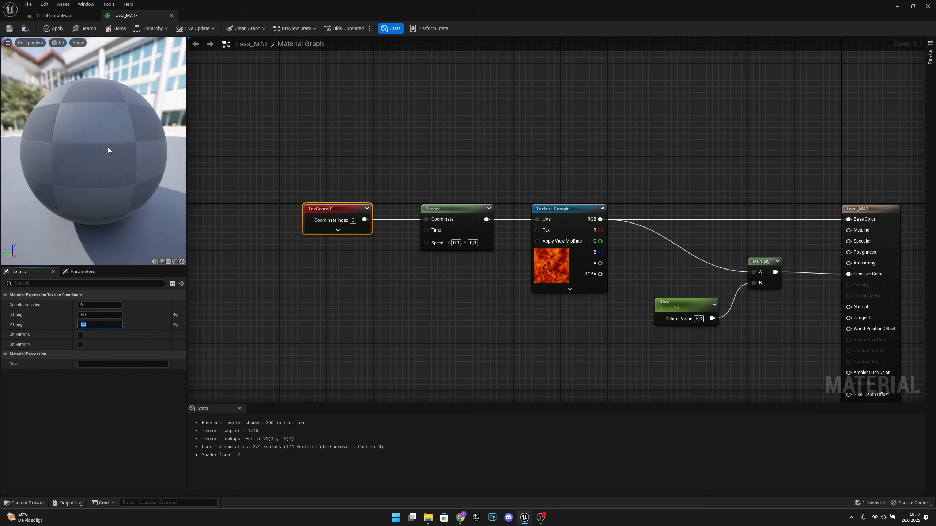
mouse_move(109, 149)
mouse_down()
mouse_move(162, 158)
mouse_move(110, 143)
mouse_up()
Step: Set the TexCoord node's UTiling and VTiling back to 1
click(98, 316)
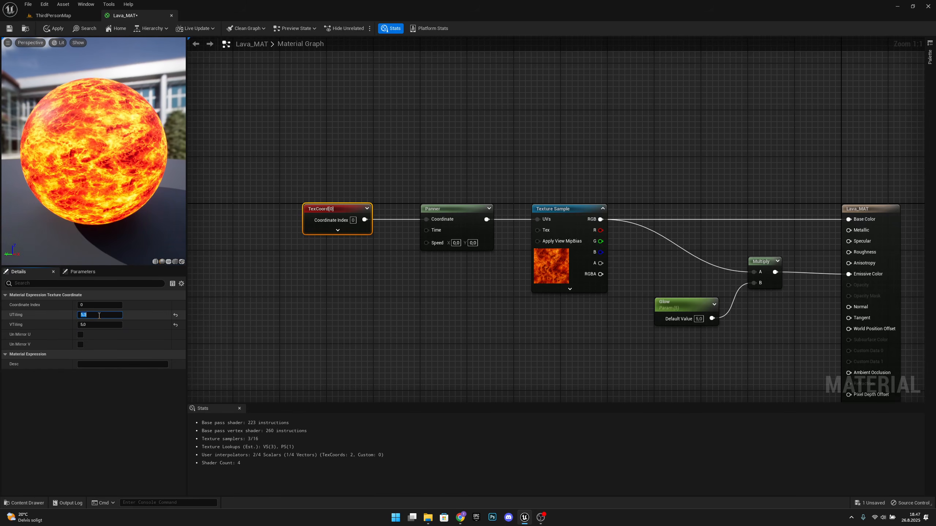
text(1)
click(98, 325)
text(1)
key(Return)
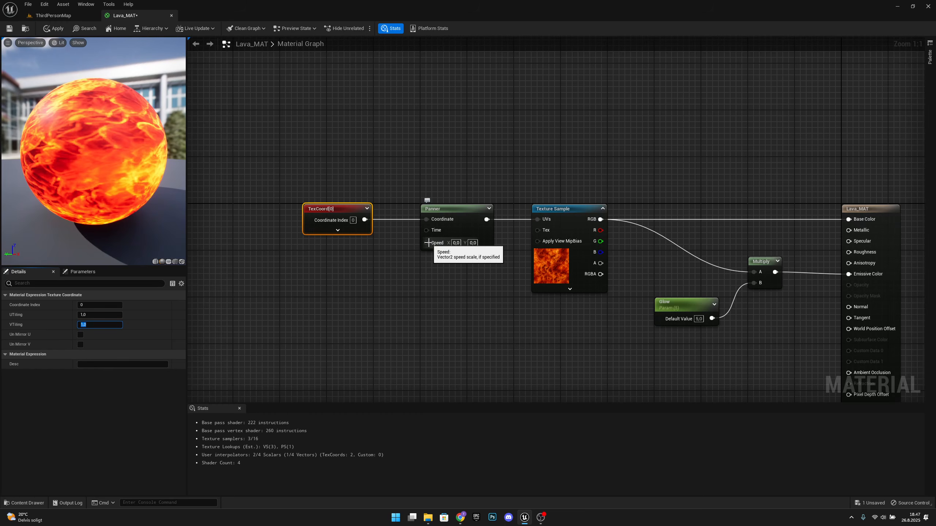
Step: Add a Constant2Vector node, line it up below the TexCoord node, and connect its output to the Panner's Speed input
right_click(324, 272)
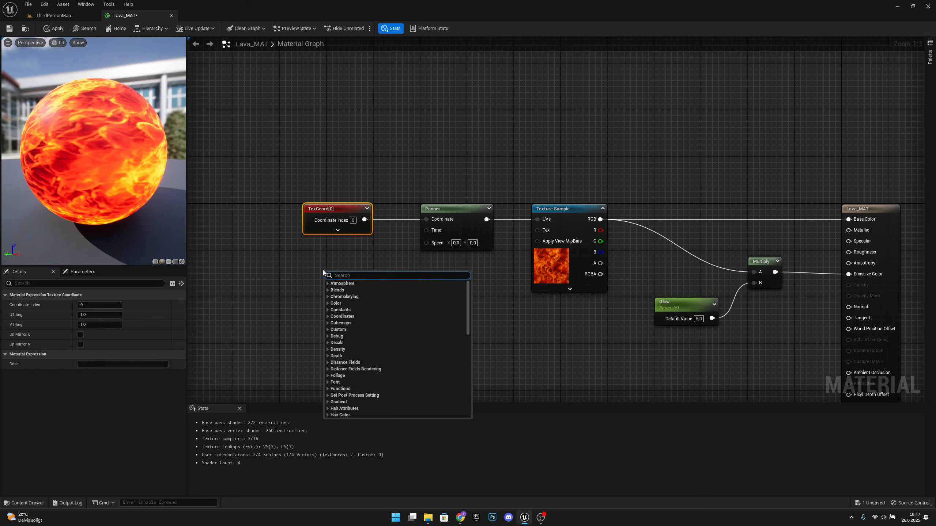
text(vector 2)
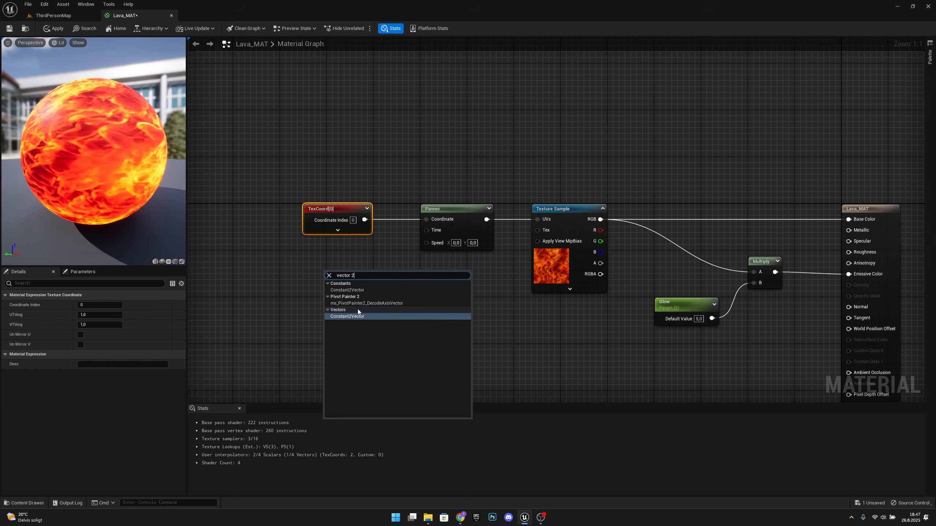
click(365, 317)
drag(347, 275, 350, 255)
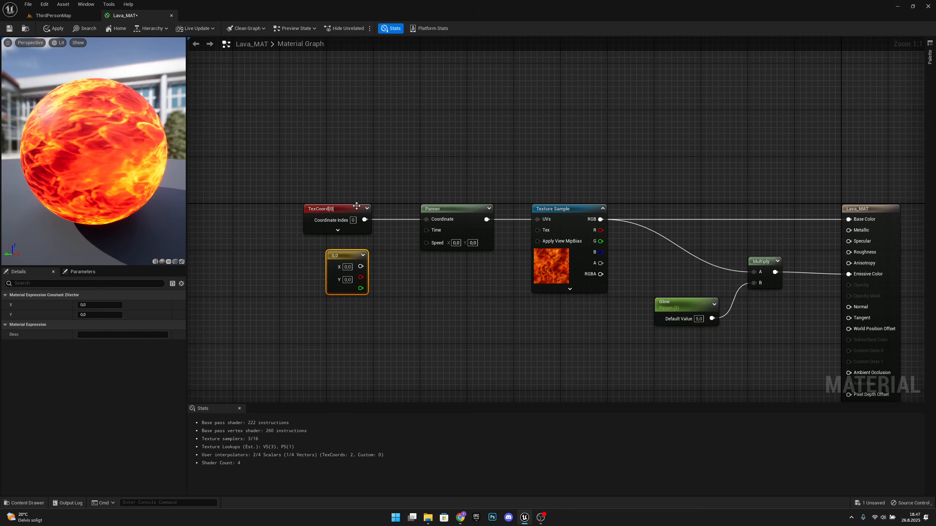
drag(349, 210, 372, 211)
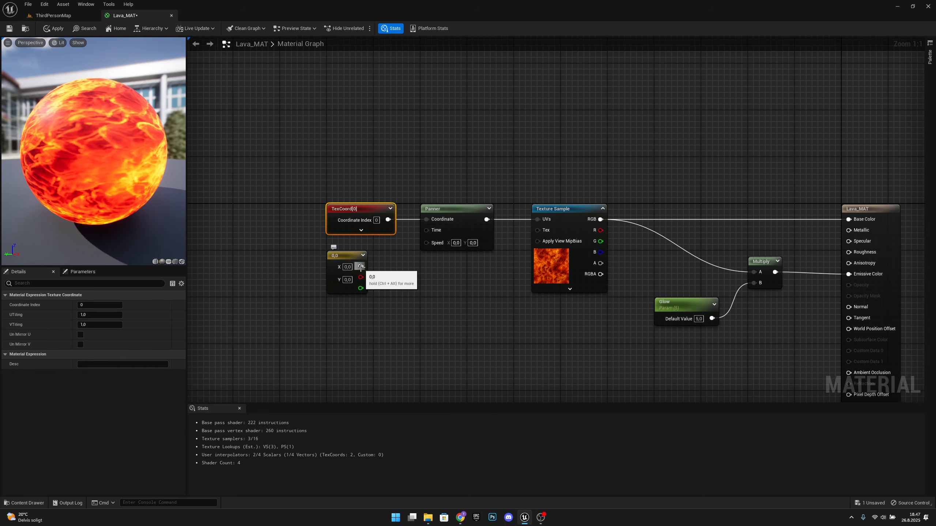
drag(361, 267, 434, 243)
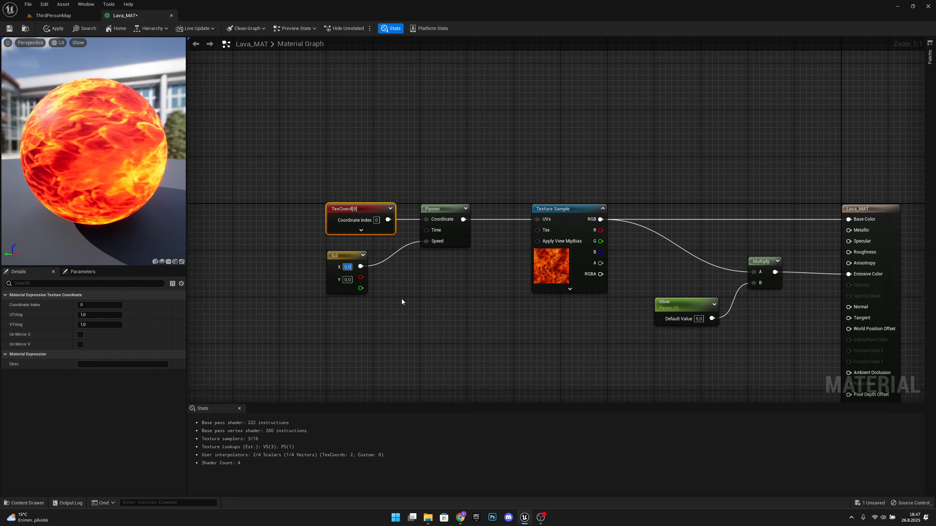
Step: Try a diagonal panning speed by setting the Constant2Vector's X and Y values to 1
text(1)
click(392, 300)
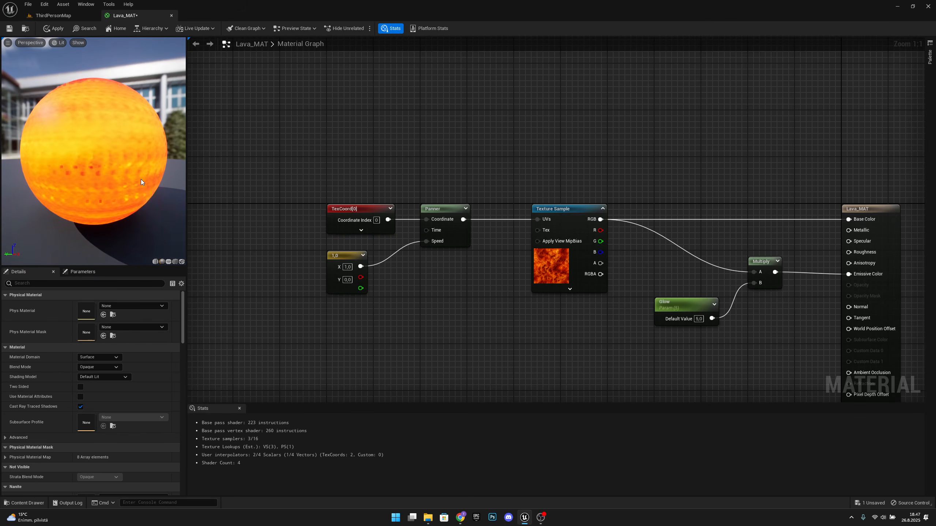
click(348, 280)
text(1)
key(Return)
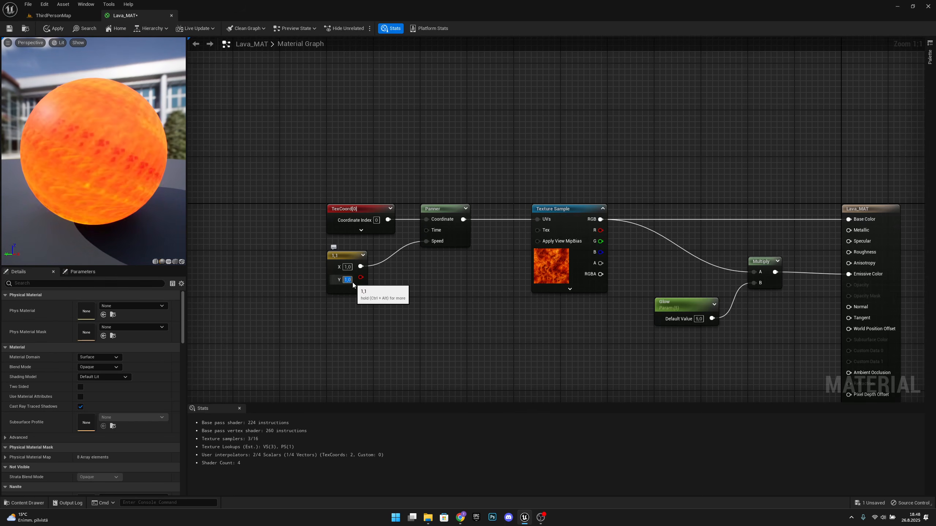
Step: Set the Constant2Vector's Y to 0 and X to 0.25, and save the Lava_MAT material
text(0)
click(349, 267)
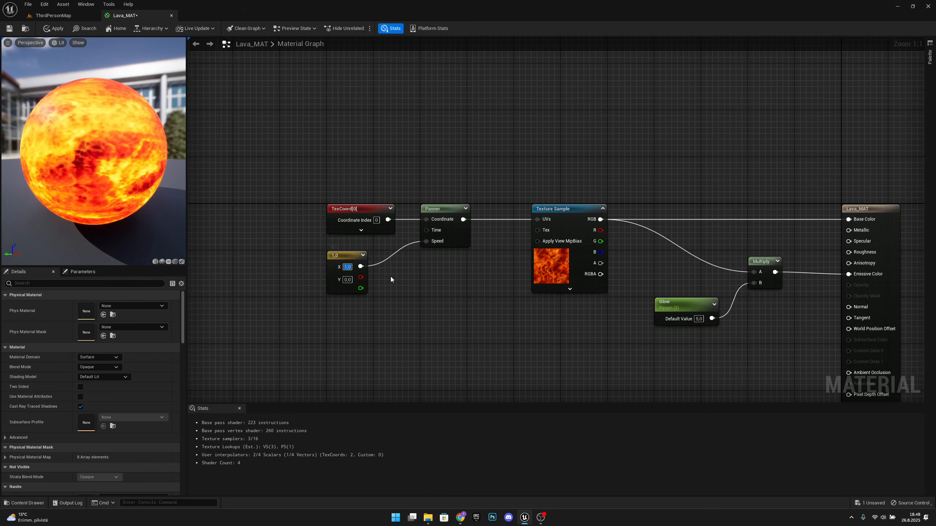
text(.25)
key(Return)
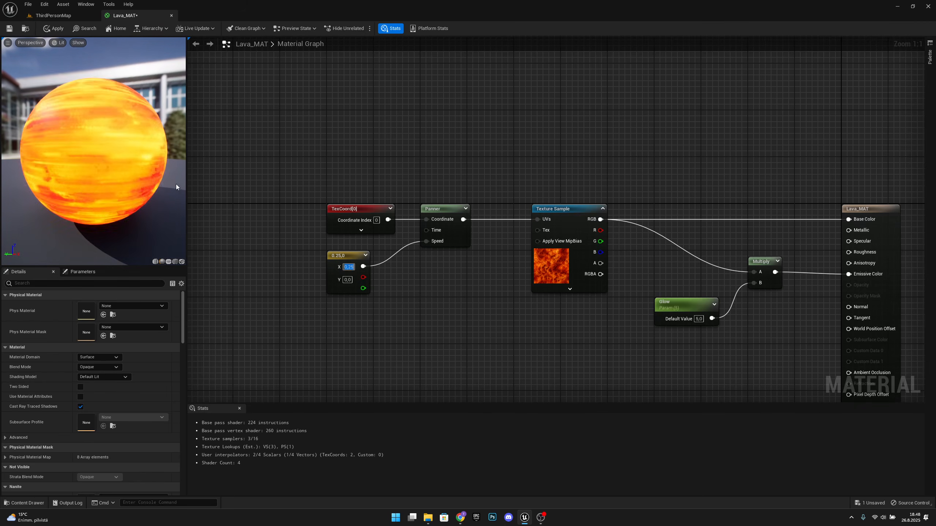
key(Home)
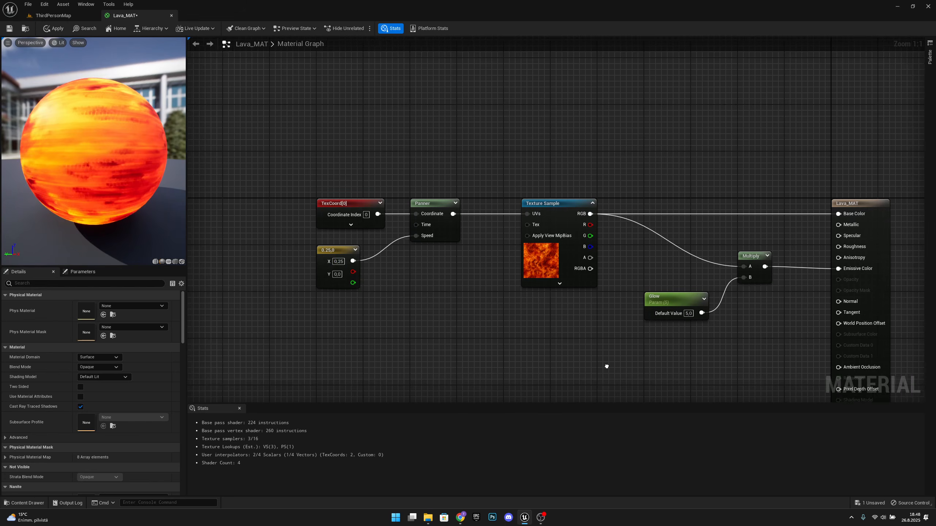
click(10, 30)
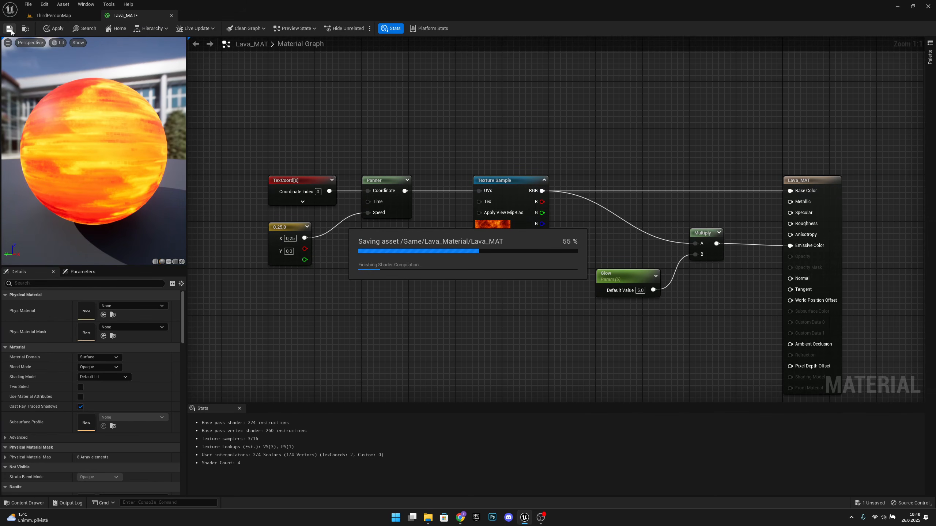
Step: Add a plane to ThirdPersonMap at location 1350, 150, 0.1 and set its scale to 10 in X and 5 in Y
click(60, 16)
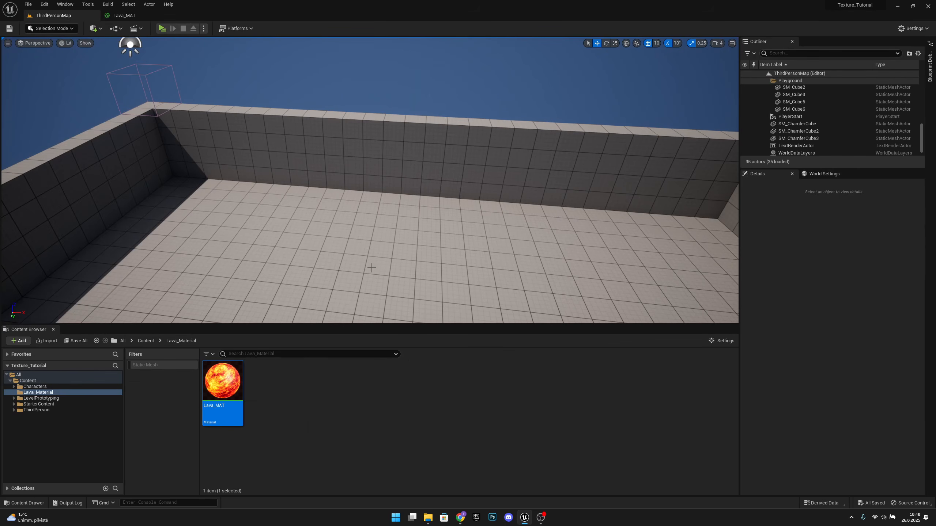
right_drag(371, 268, 348, 260)
click(99, 30)
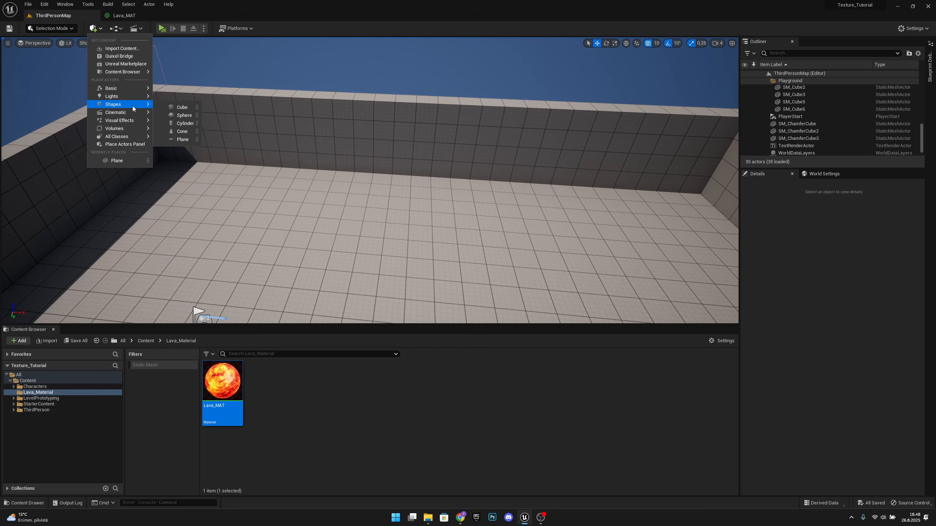
click(185, 138)
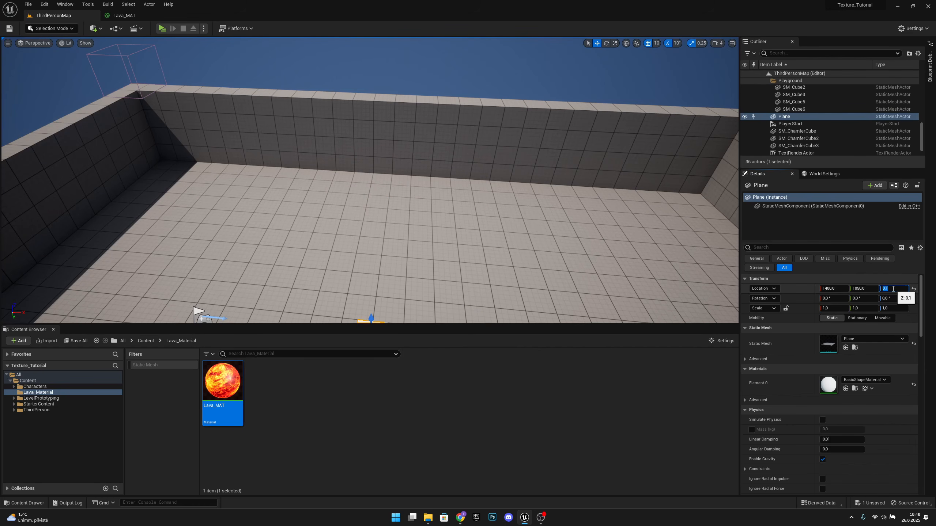
right_drag(460, 281, 494, 314)
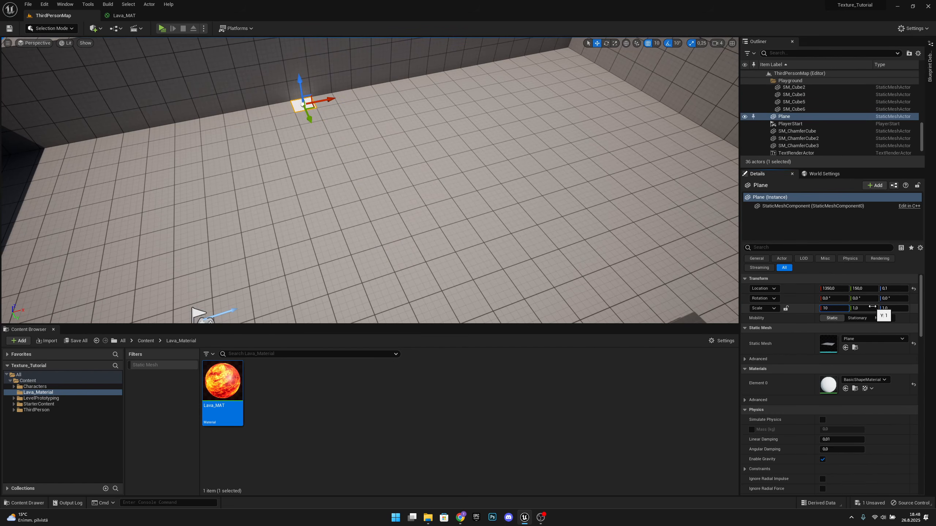
drag(872, 307, 867, 307)
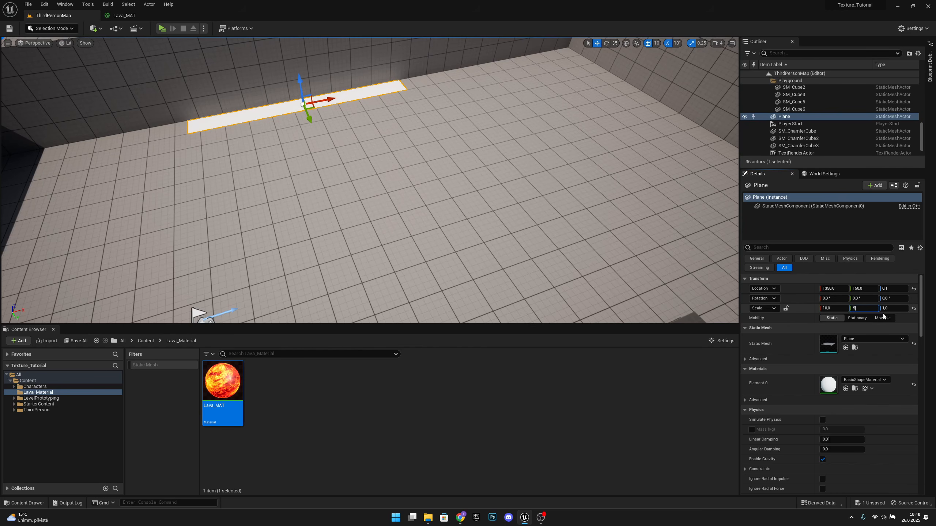
key(Return)
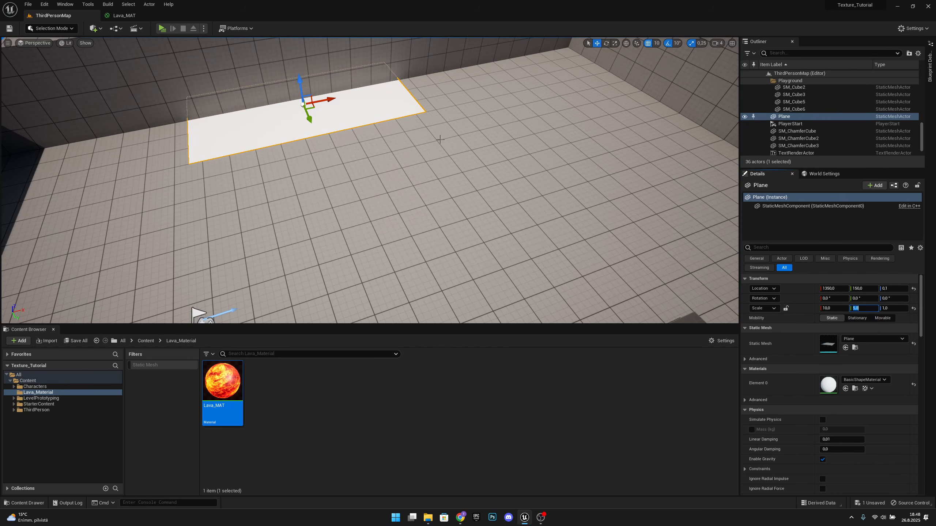
Step: Move the plane to X 1400, Y 350 and apply the Lava_MAT material to it
drag(306, 116, 325, 143)
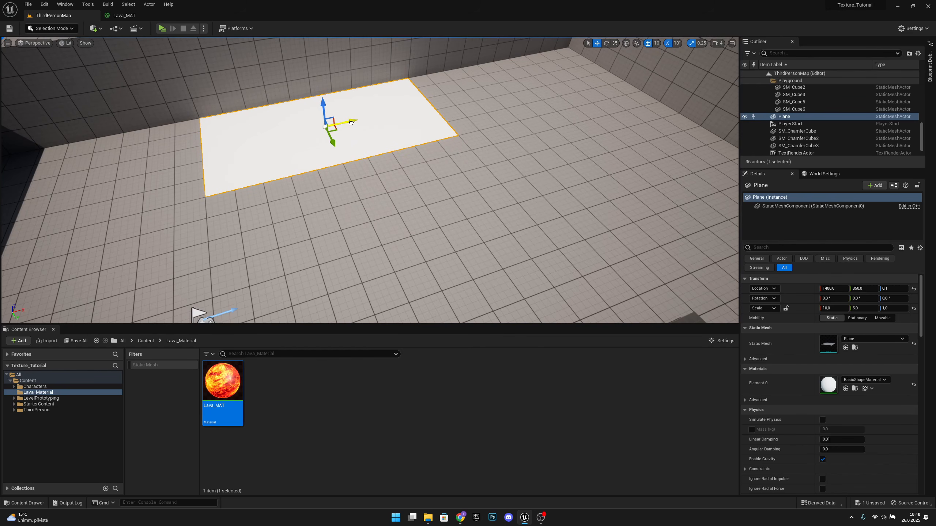
right_drag(351, 123, 321, 111)
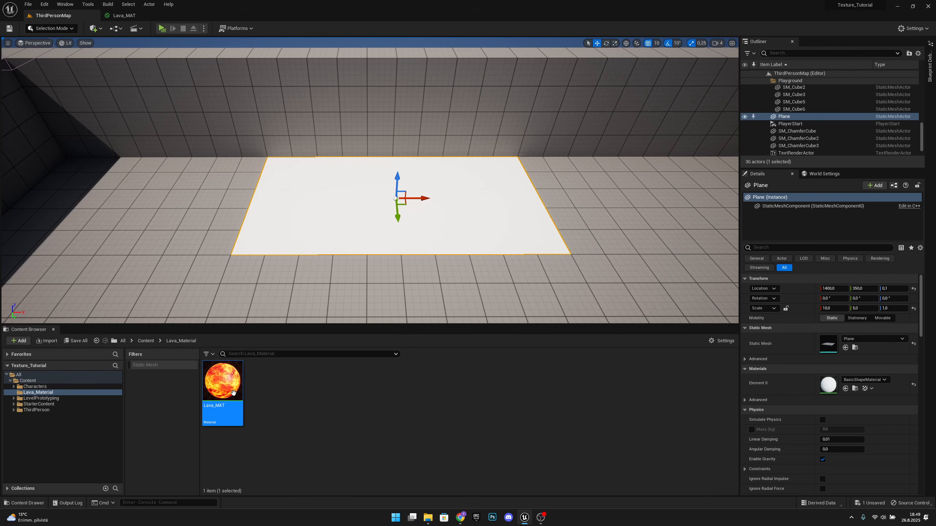
drag(222, 380, 307, 214)
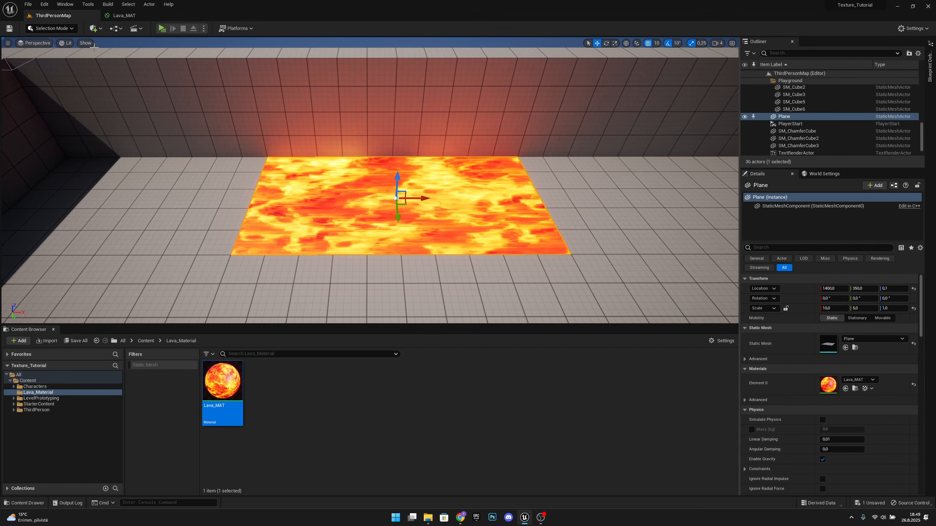
Step: In Lava_MAT, set the TexCoord node's VTiling to 2 and save the material
click(145, 19)
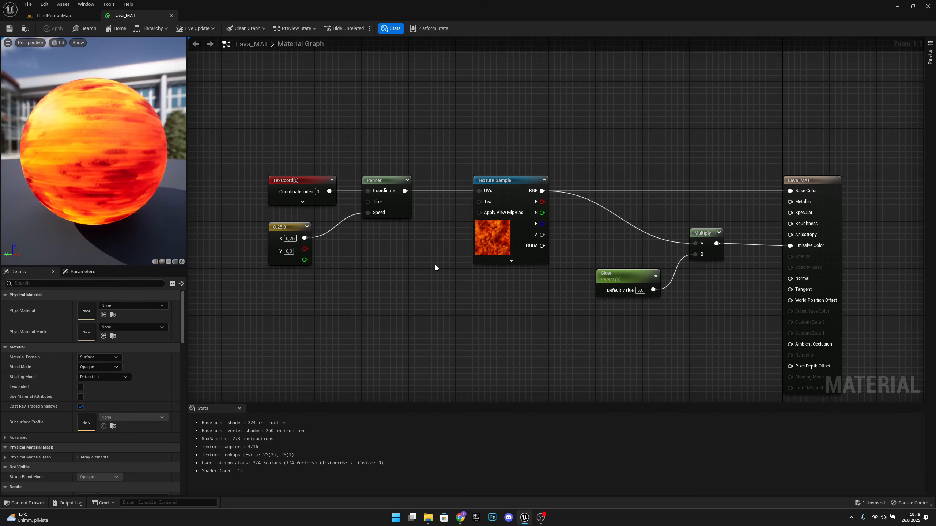
click(294, 180)
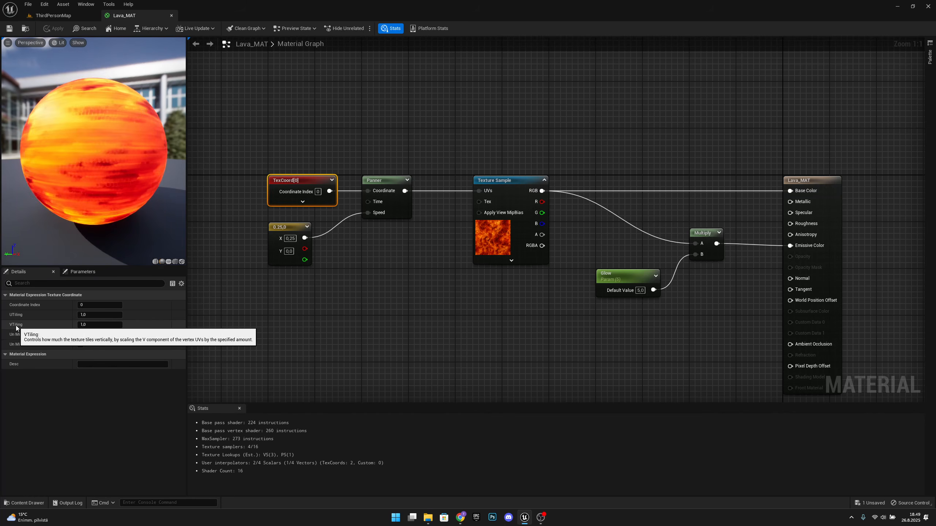
click(107, 324)
text(2)
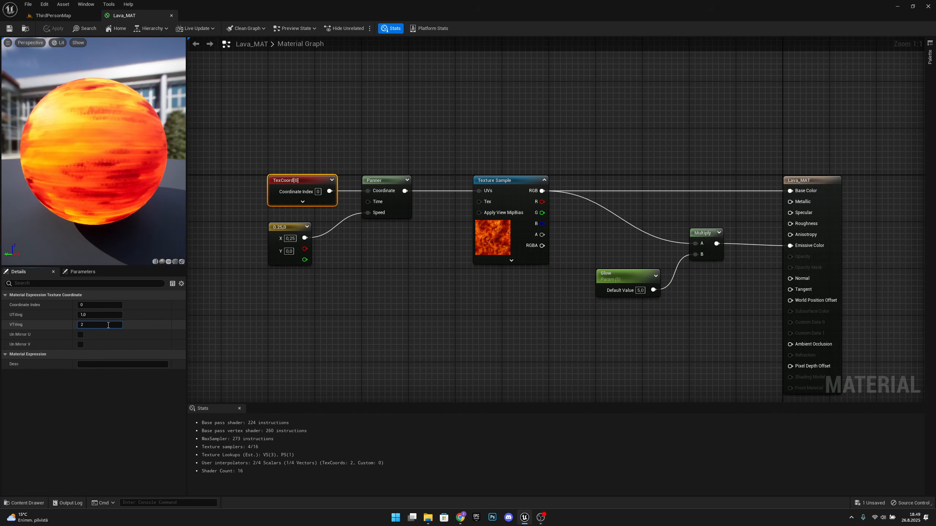
key(Return)
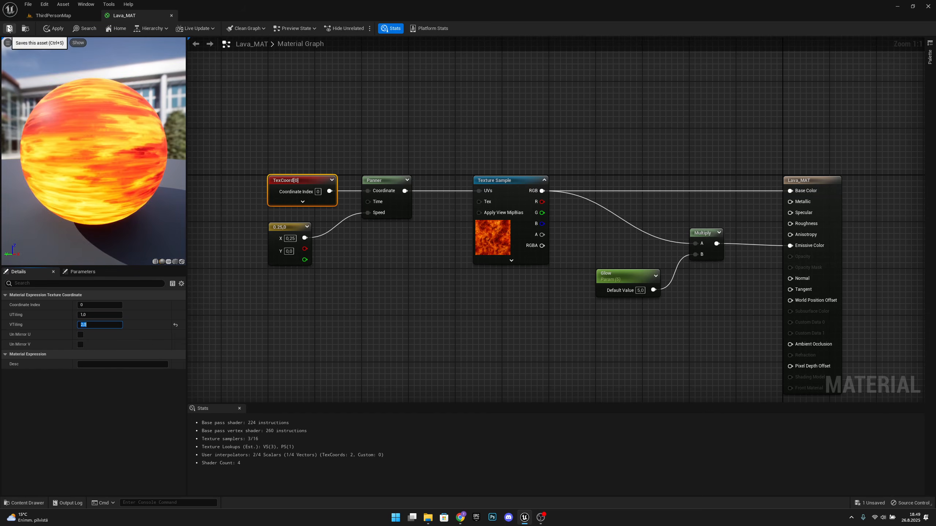
click(9, 29)
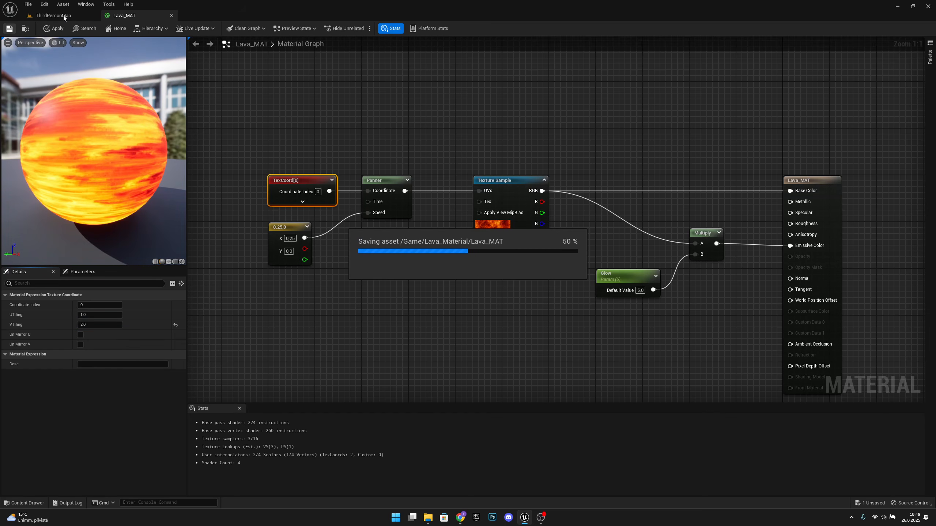
Step: Check the lava plane's tiling in ThirdPersonMap and return to the Lava_MAT graph
click(67, 15)
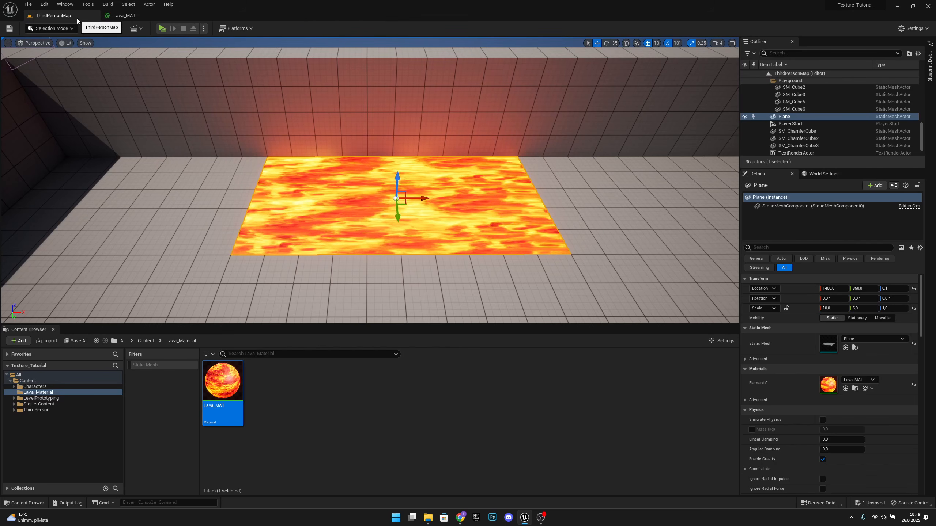
click(125, 15)
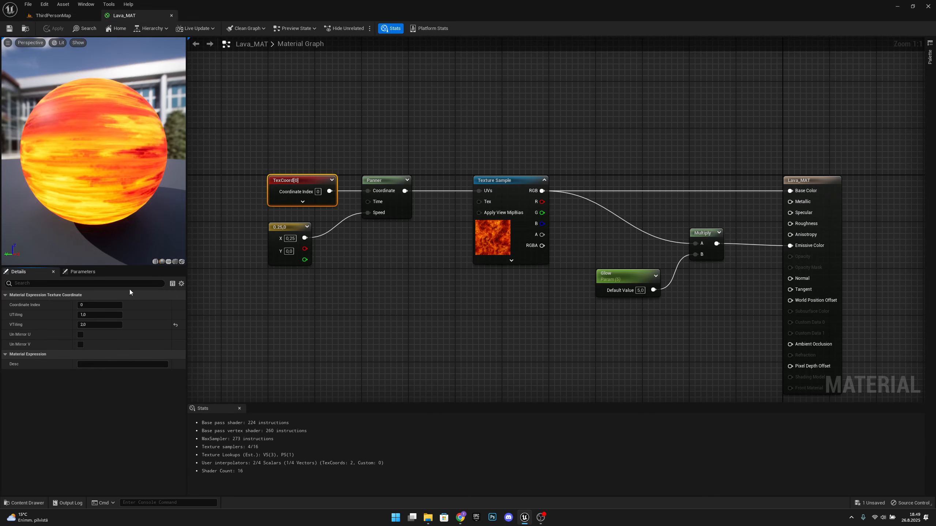
Step: Set the TexCoord node's UTiling to 2 and VTiling to 1, and save the material
click(99, 318)
text(2)
click(97, 325)
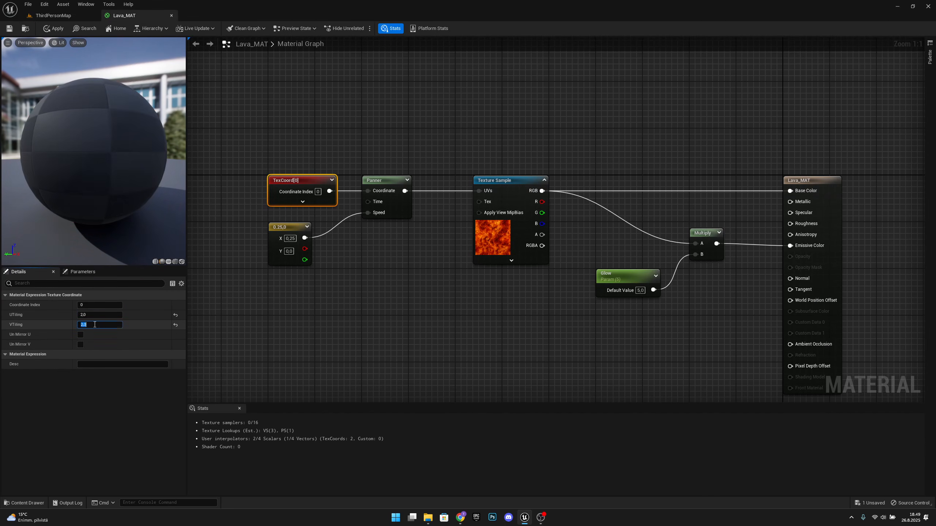
text(1)
key(Return)
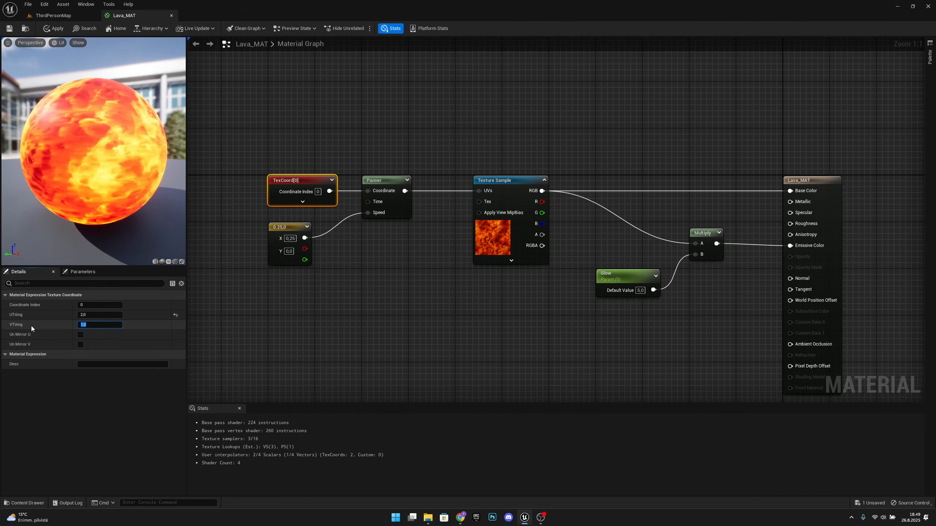
click(14, 28)
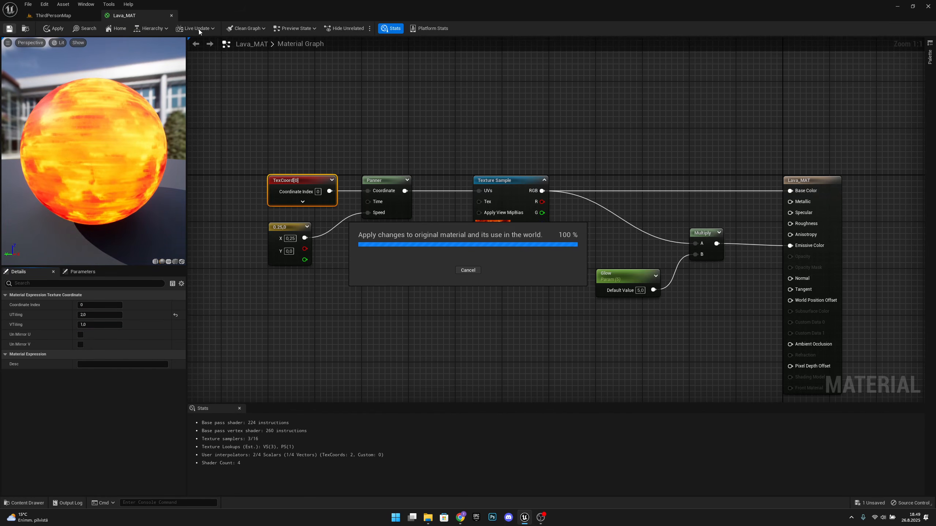
Step: Inspect the lava plane's updated tiling and panning up close in ThirdPersonMap
click(60, 14)
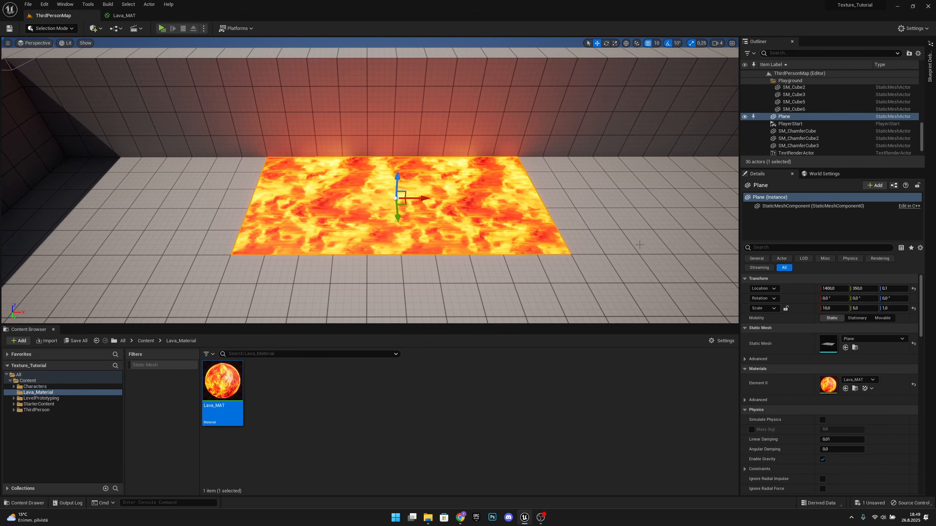
key(d)
right_drag(639, 245, 615, 220)
key(a)
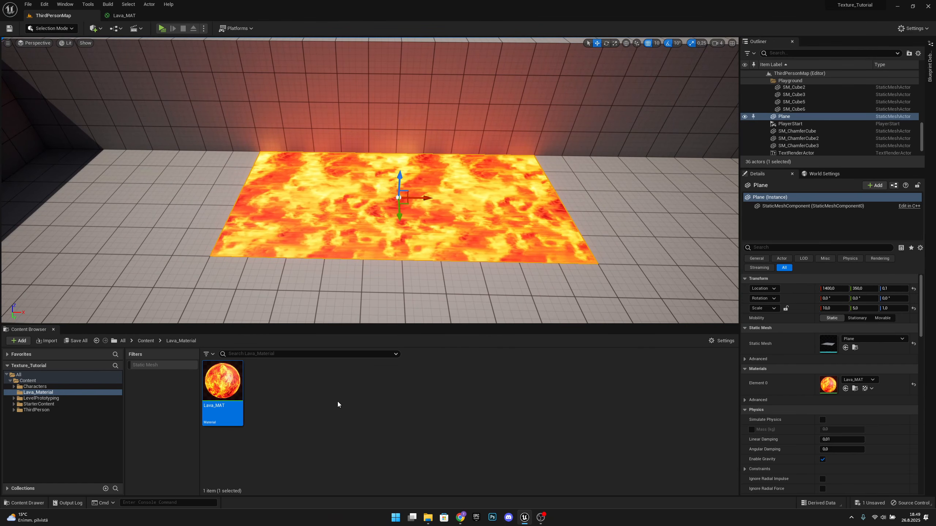
Step: In Lava_MAT, change the Texture Sample's texture to T_Tech_Hex_Tile_N, save the material, and view the plane in ThirdPersonMap
click(124, 15)
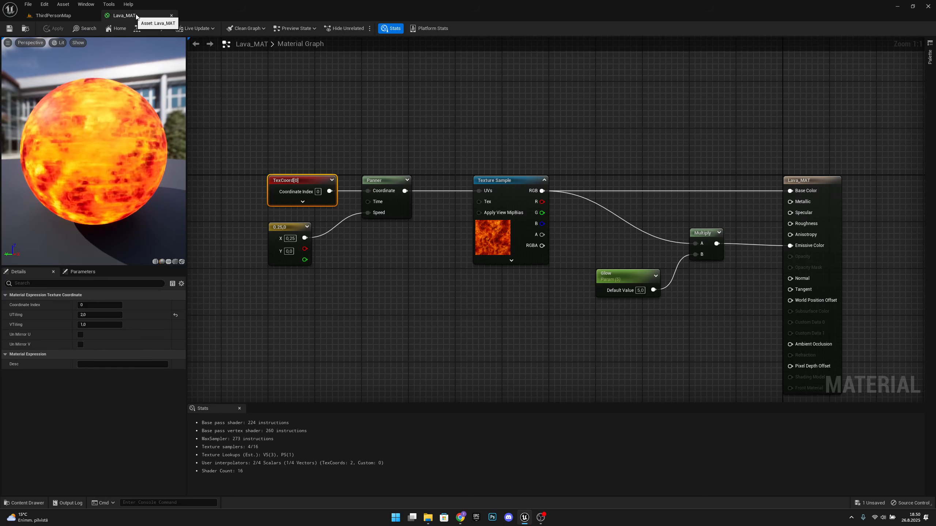
click(510, 190)
click(129, 365)
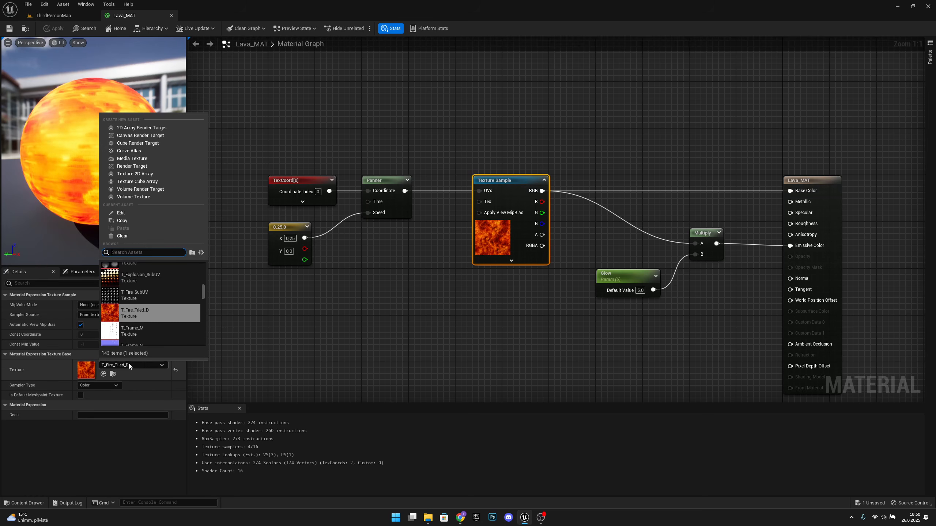
scroll(151, 318, up, 5)
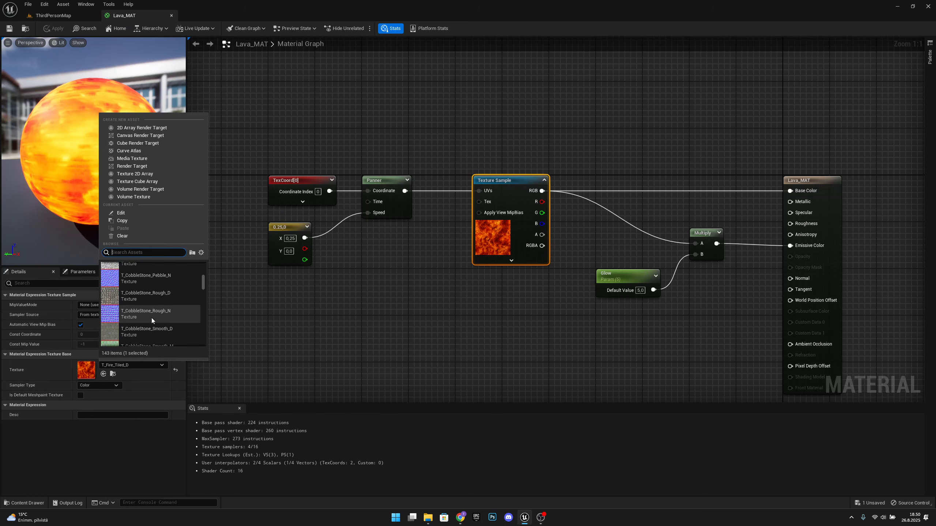
scroll(152, 322, up, 4)
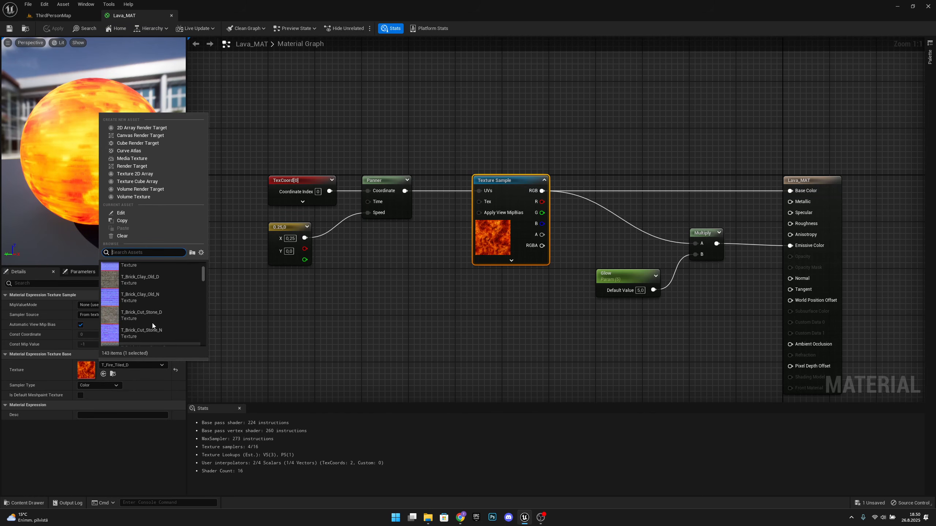
scroll(152, 324, down, 5)
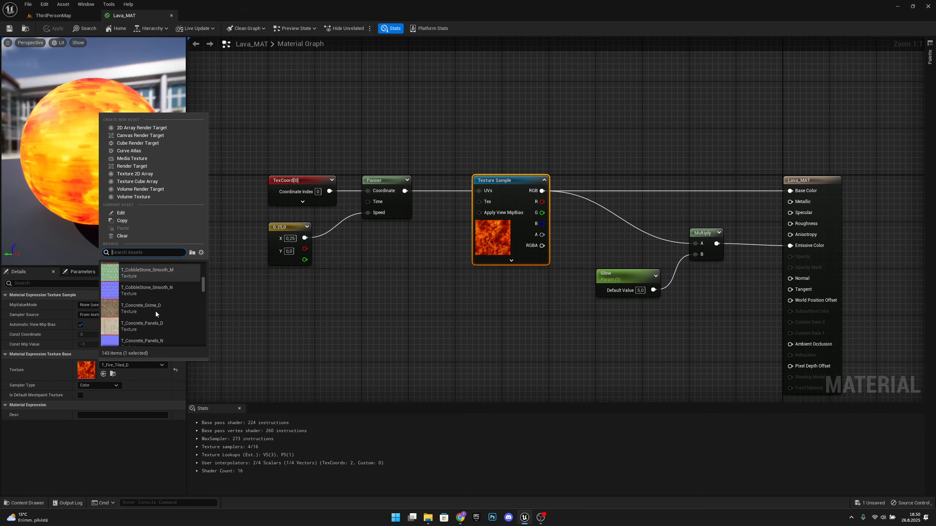
scroll(158, 316, down, 6)
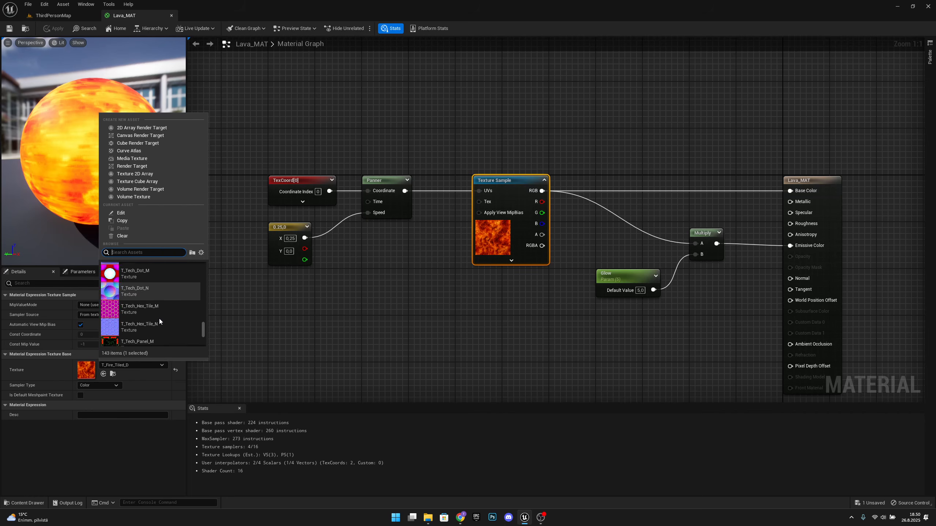
scroll(151, 314, up, 1)
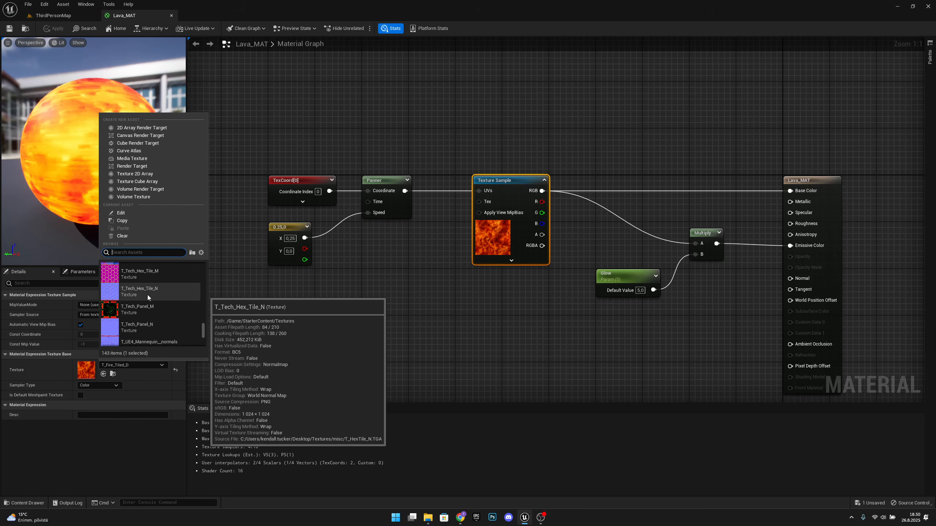
click(151, 294)
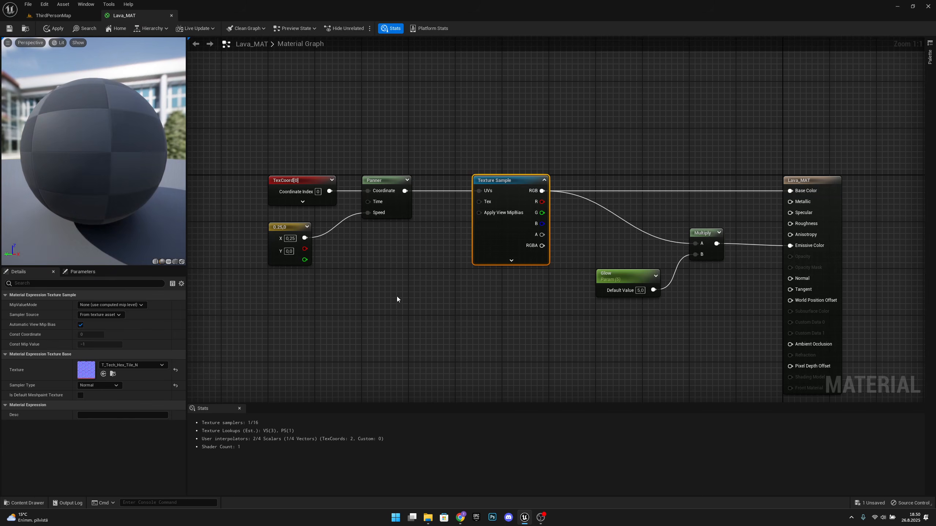
click(10, 29)
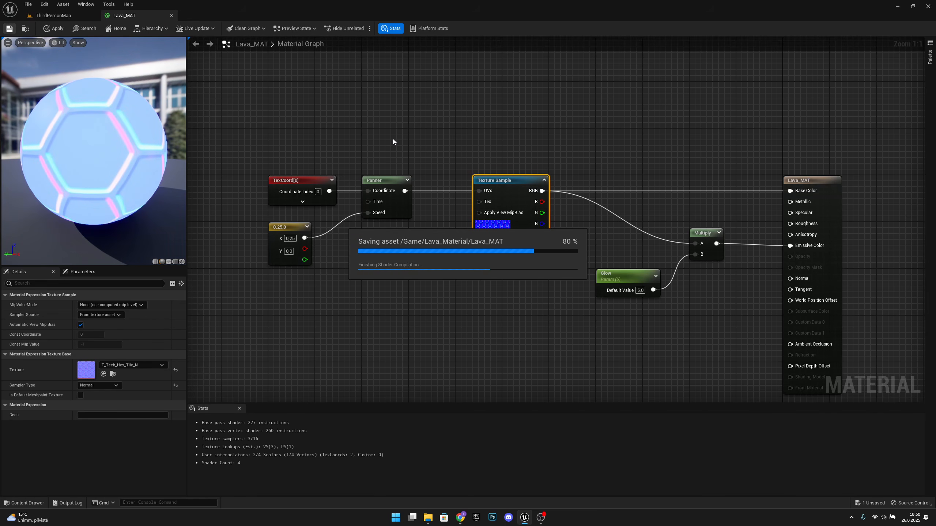
click(53, 15)
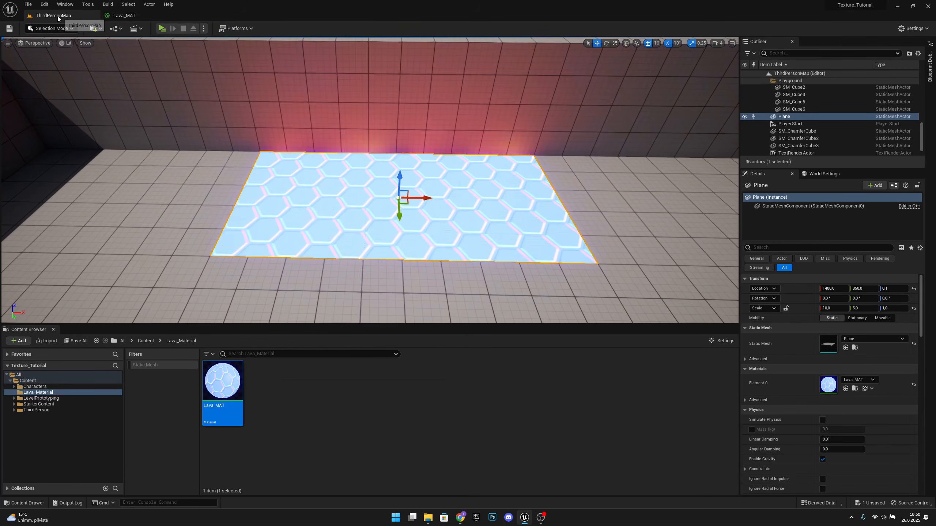